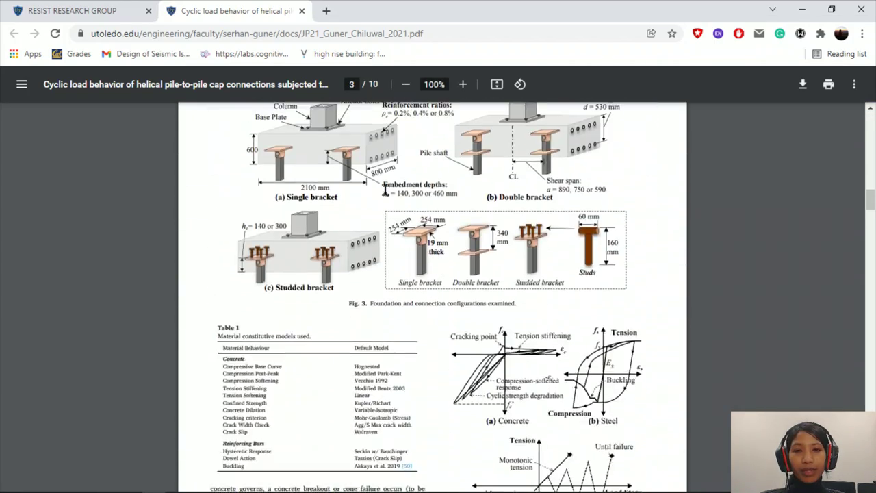
Examine the foundation and connection configurations in Fig. 3 of the helical pile paper
{"action": "scroll", "coordinate": [397, 240], "scroll_direction": "up", "scroll_amount": 1}
{"action": "scroll", "coordinate": [313, 215], "scroll_direction": "up", "scroll_amount": 5, "text": "ctrl"}
{"action": "scroll", "coordinate": [325, 223], "scroll_direction": "down", "scroll_amount": 3, "text": "ctrl"}
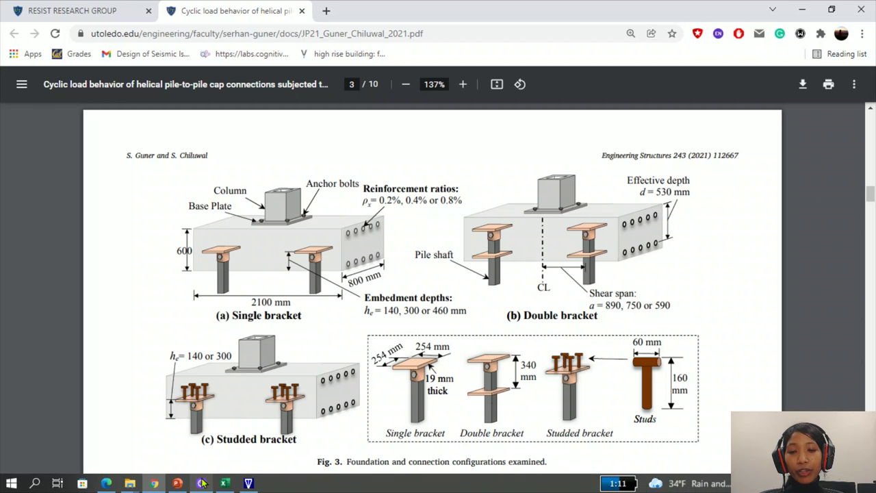
Switch to the PowerPoint presentation and review the Finite Element Software and Single bracket Helical Pile slides
{"action": "mouse_move", "coordinate": [249, 483]}
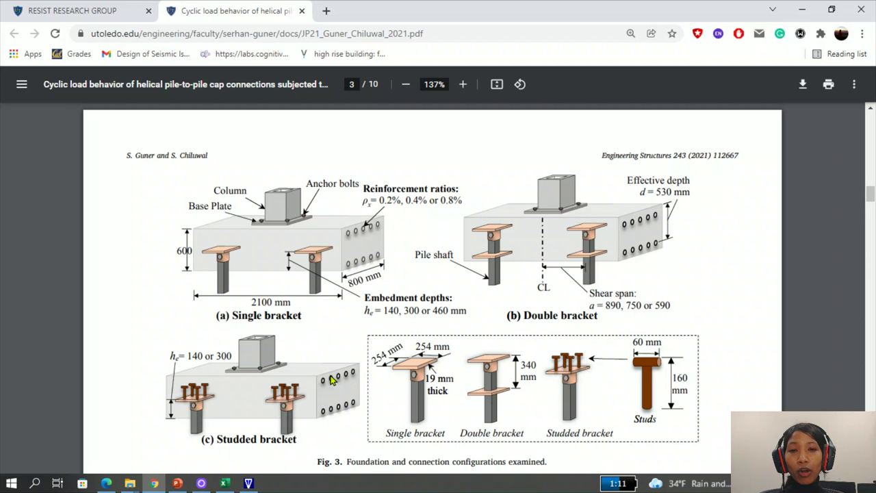
{"action": "left_click", "coordinate": [178, 483]}
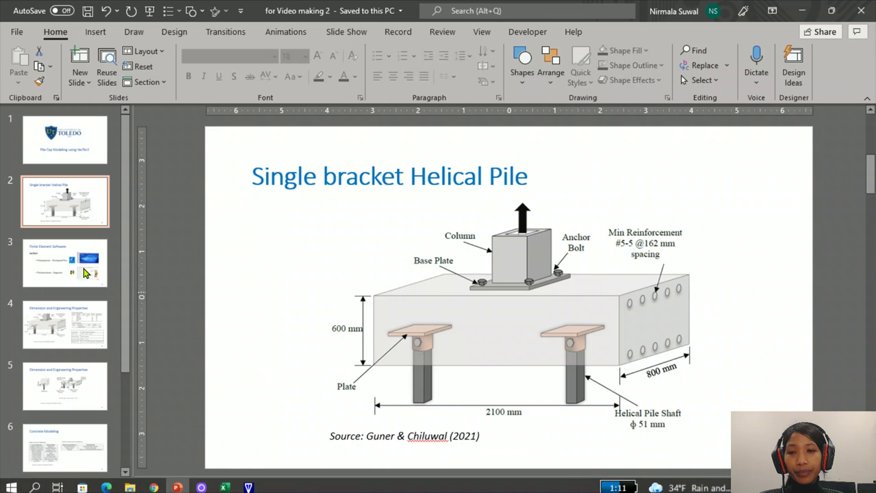
{"action": "left_click", "coordinate": [52, 265]}
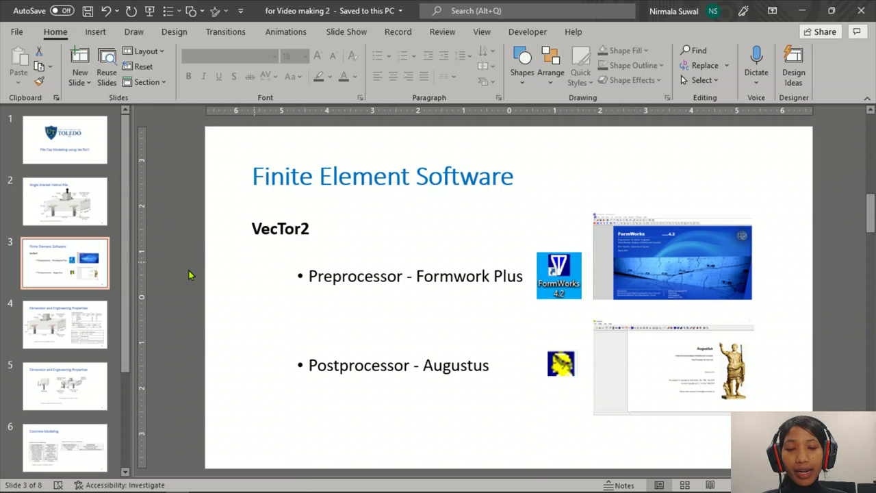
{"action": "left_click", "coordinate": [77, 202]}
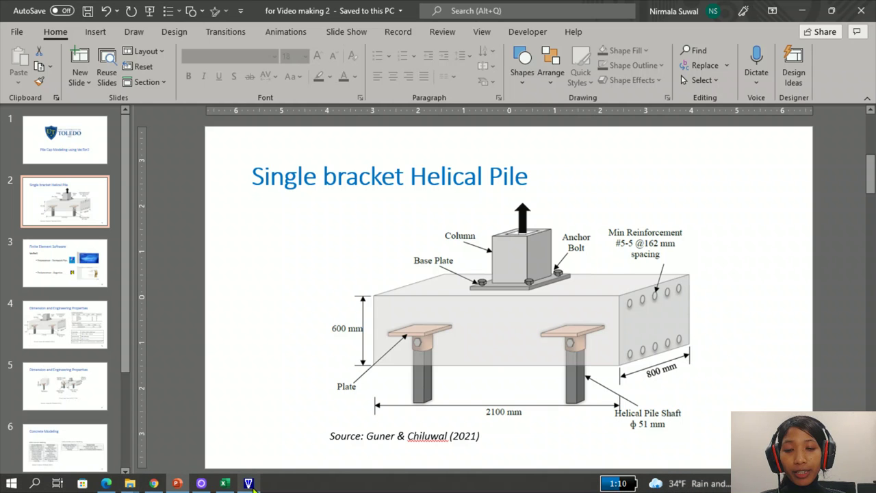
Switch to FormWorks and open the recent model file Pile Cap.fwx
{"action": "left_click", "coordinate": [250, 483]}
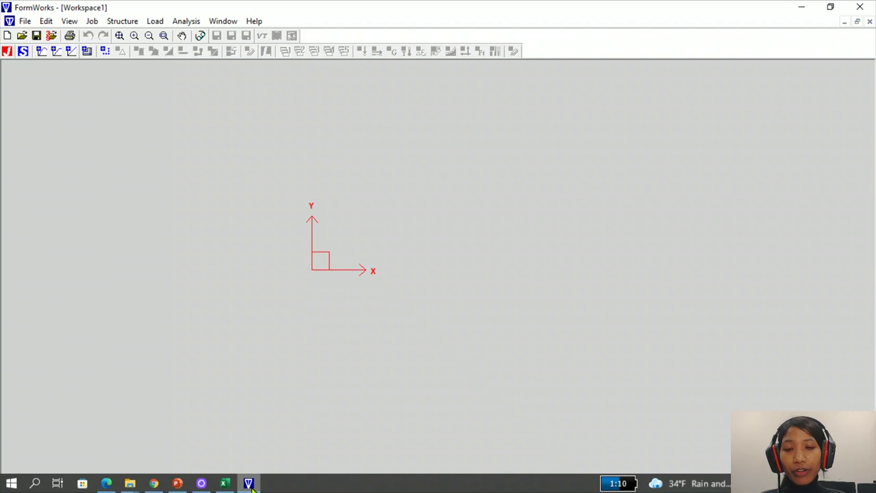
{"action": "left_click", "coordinate": [27, 22]}
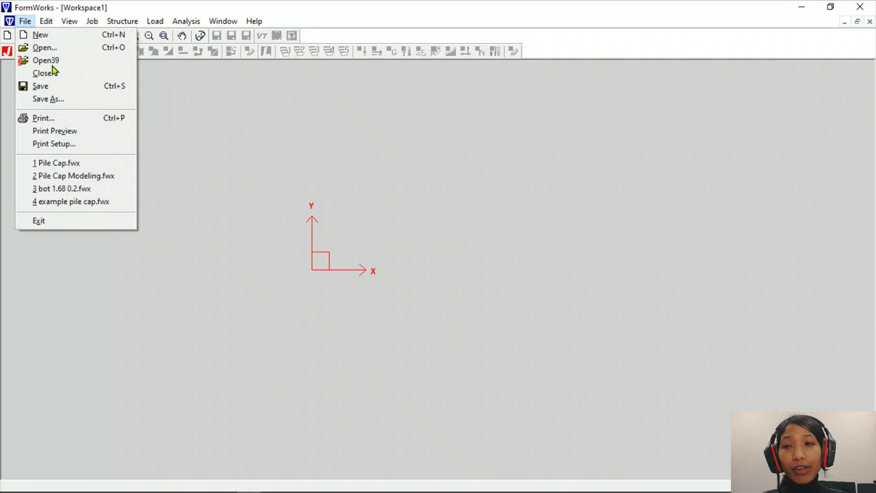
{"action": "left_click", "coordinate": [69, 166]}
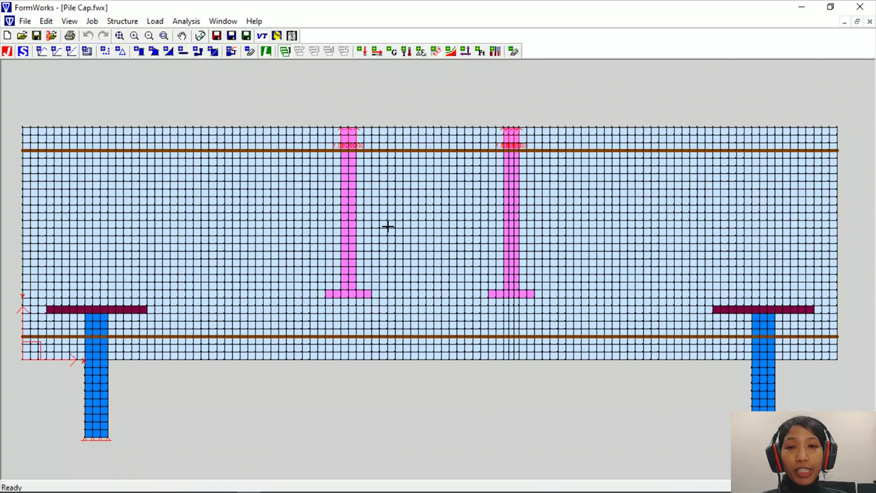
Switch to PowerPoint and review the Dimension and Engineering Properties slide, ending on the Single bracket Helical Pile slide
{"action": "mouse_move", "coordinate": [232, 490]}
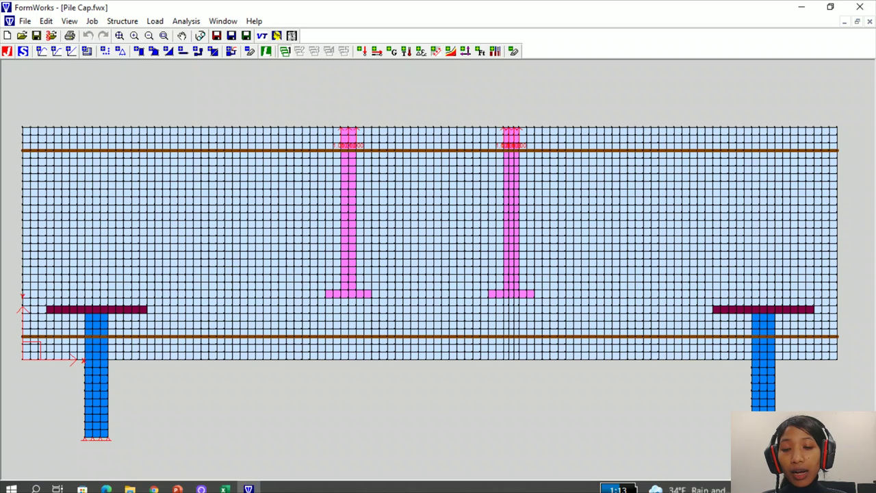
{"action": "left_click", "coordinate": [178, 483]}
{"action": "scroll", "coordinate": [350, 338], "scroll_direction": "down", "scroll_amount": 2}
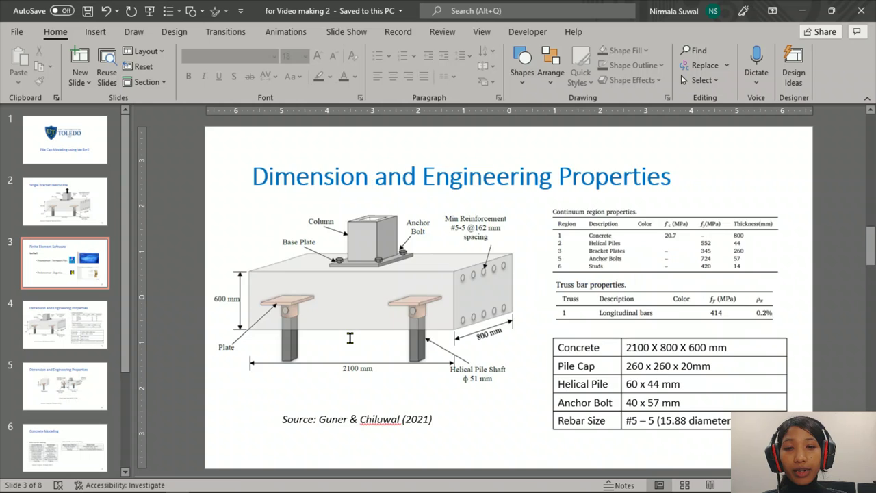
{"action": "scroll", "coordinate": [349, 338], "scroll_direction": "up", "scroll_amount": 2}
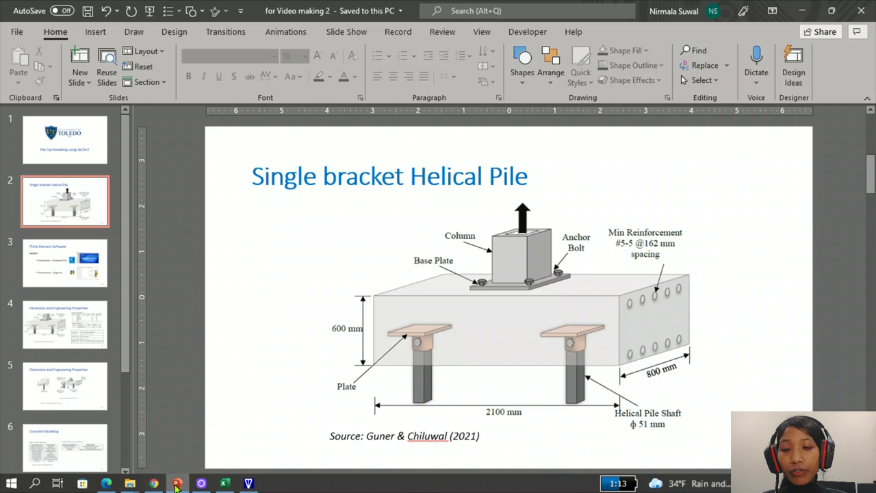
Switch to the paper in Chrome and look over Fig. 3 and the nonlinear finite element modeling approach section
{"action": "left_click", "coordinate": [154, 483]}
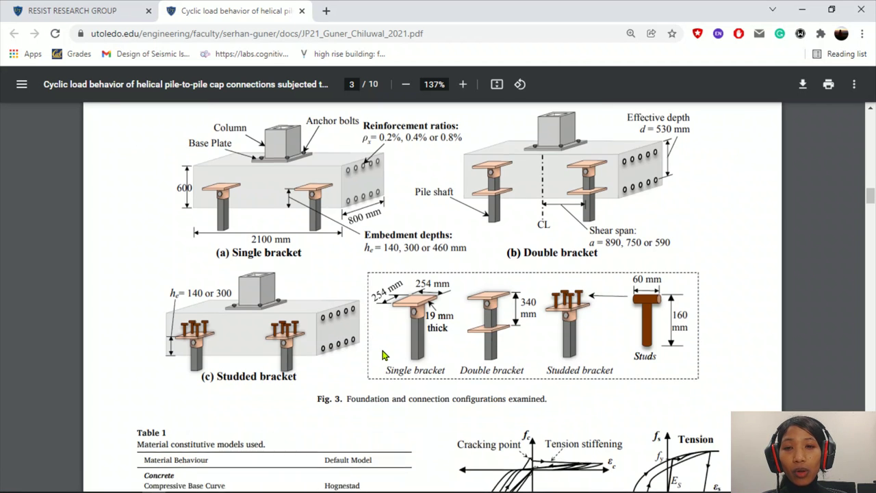
{"action": "scroll", "coordinate": [384, 355], "scroll_direction": "up", "scroll_amount": 1}
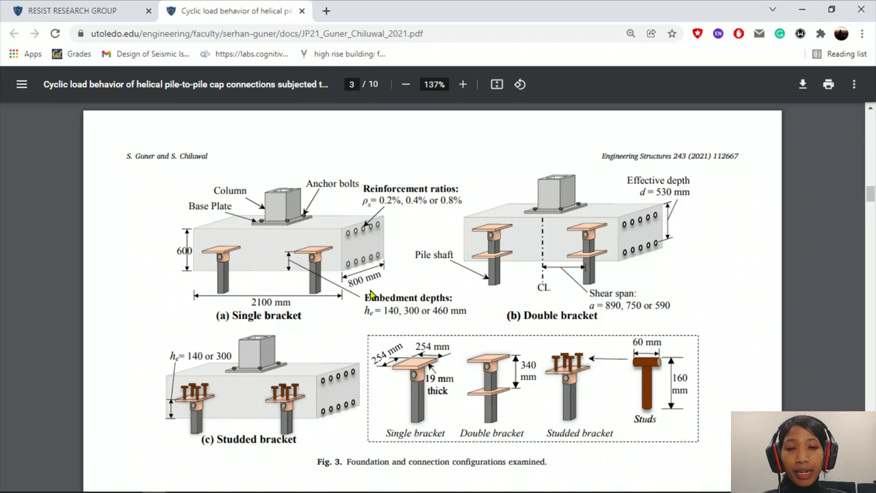
{"action": "scroll", "coordinate": [431, 317], "scroll_direction": "up", "scroll_amount": 10}
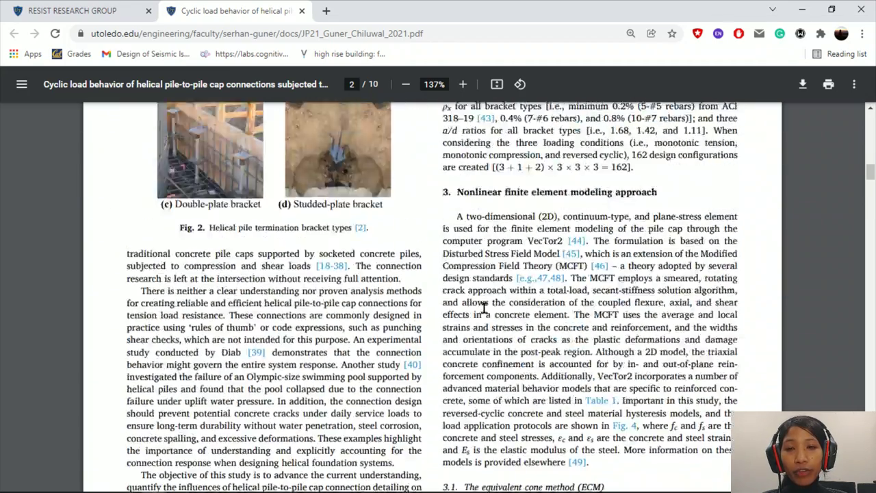
{"action": "scroll", "coordinate": [494, 296], "scroll_direction": "up", "scroll_amount": 4}
{"action": "scroll", "coordinate": [410, 411], "scroll_direction": "down", "scroll_amount": 10}
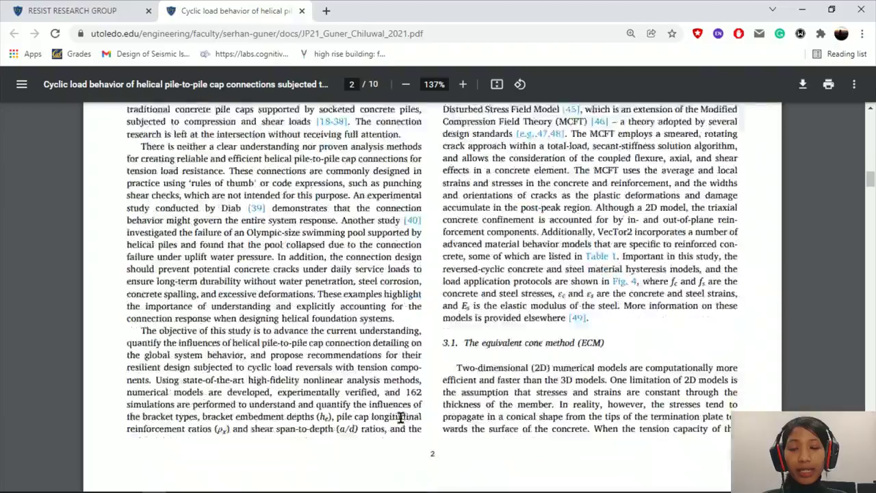
Find the paper's material model, truss bar and continuum region property tables and examine Table 2 on page 4
{"action": "scroll", "coordinate": [346, 467], "scroll_direction": "down", "scroll_amount": 9}
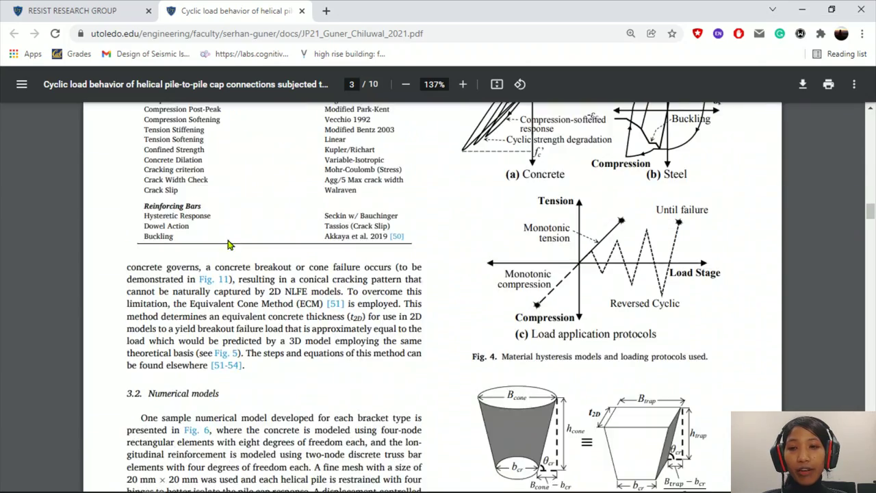
{"action": "scroll", "coordinate": [408, 324], "scroll_direction": "down", "scroll_amount": 10}
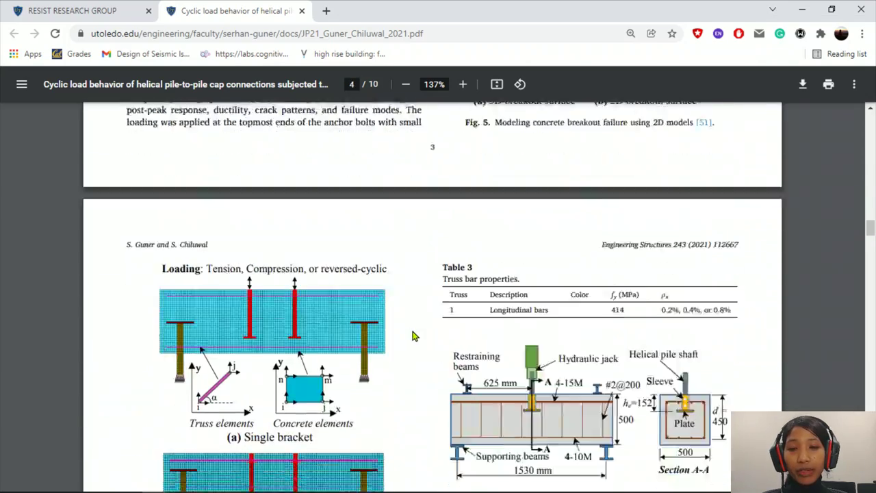
{"action": "scroll", "coordinate": [412, 335], "scroll_direction": "down", "scroll_amount": 11}
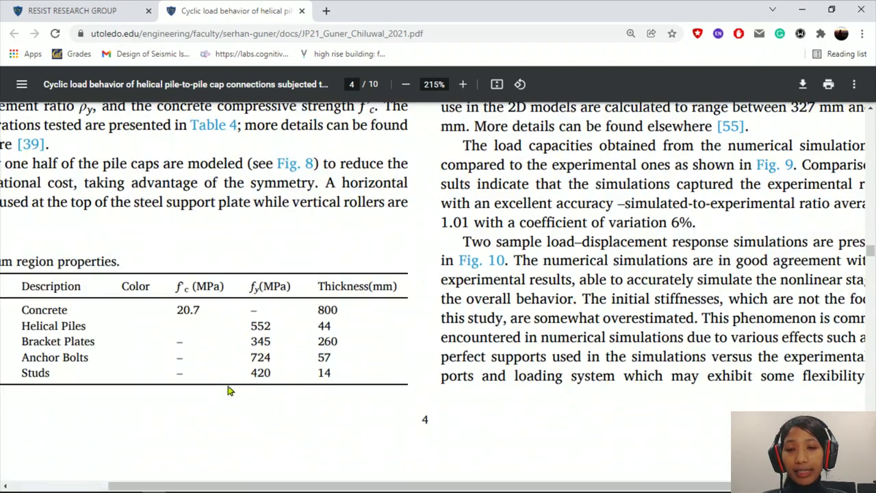
{"action": "scroll", "coordinate": [231, 390], "scroll_direction": "up", "scroll_amount": 3, "text": "ctrl"}
{"action": "scroll", "coordinate": [248, 370], "scroll_direction": "down", "scroll_amount": 2, "text": "ctrl"}
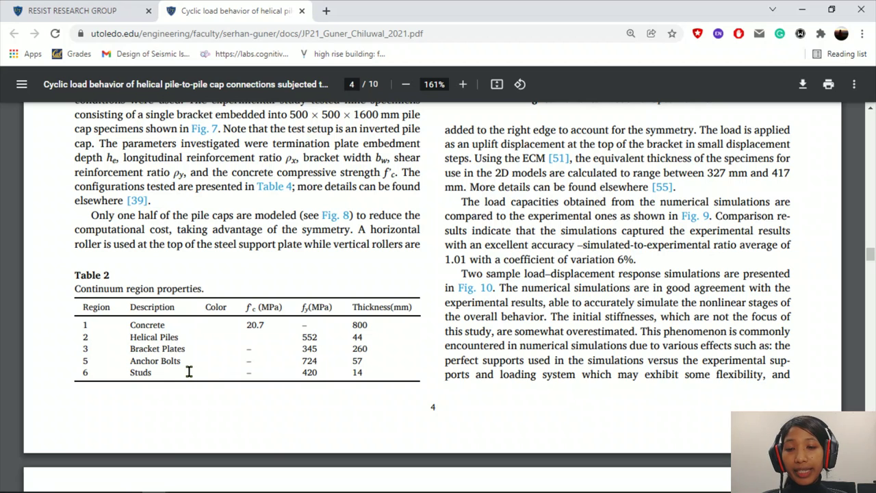
{"action": "scroll", "coordinate": [424, 393], "scroll_direction": "up", "scroll_amount": 3}
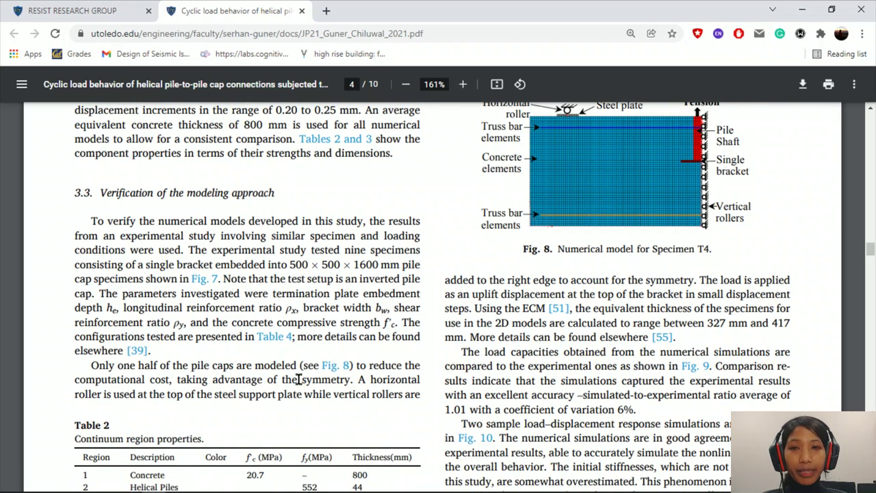
Switch to FormWorks, start the VecTor2 analysis of the pile cap model, and close the analysis window
{"action": "left_click", "coordinate": [249, 489]}
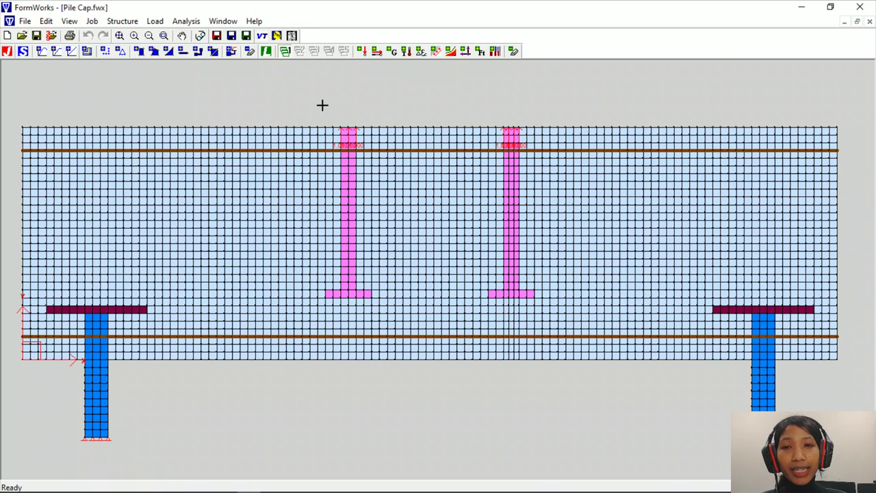
{"action": "left_click", "coordinate": [262, 35]}
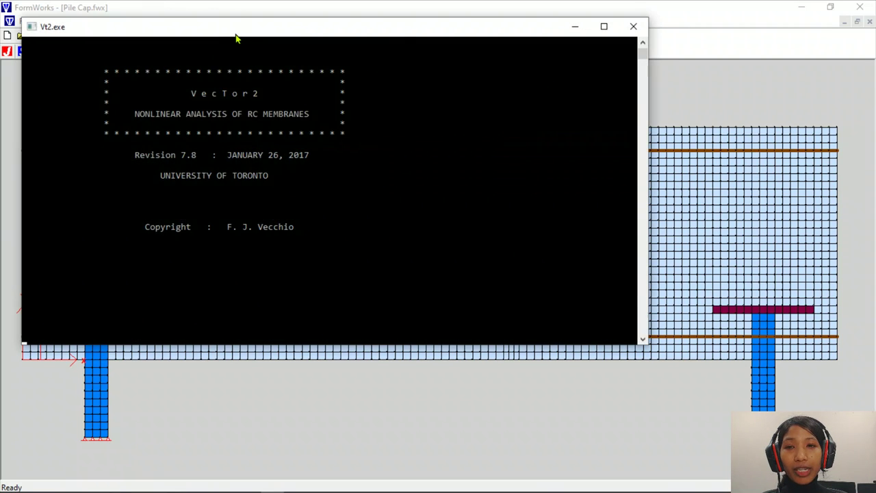
{"action": "left_click_drag", "start_coordinate": [338, 34], "coordinate": [395, 85]}
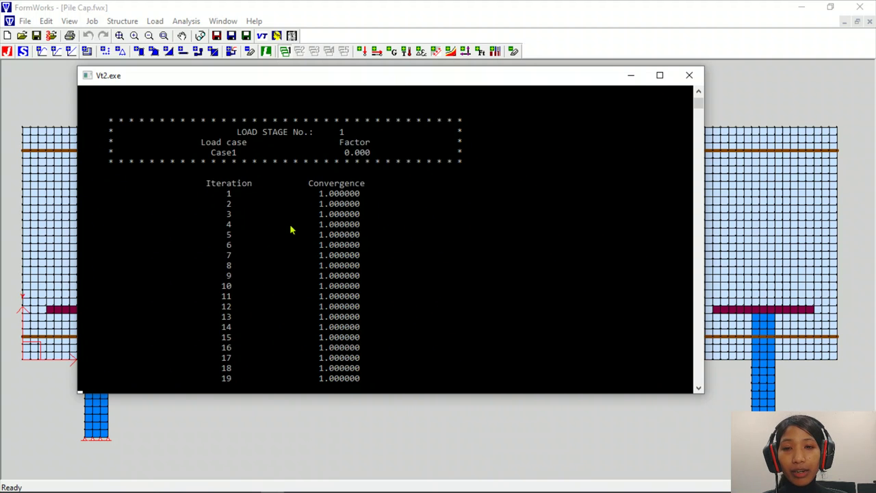
{"action": "left_click", "coordinate": [687, 75]}
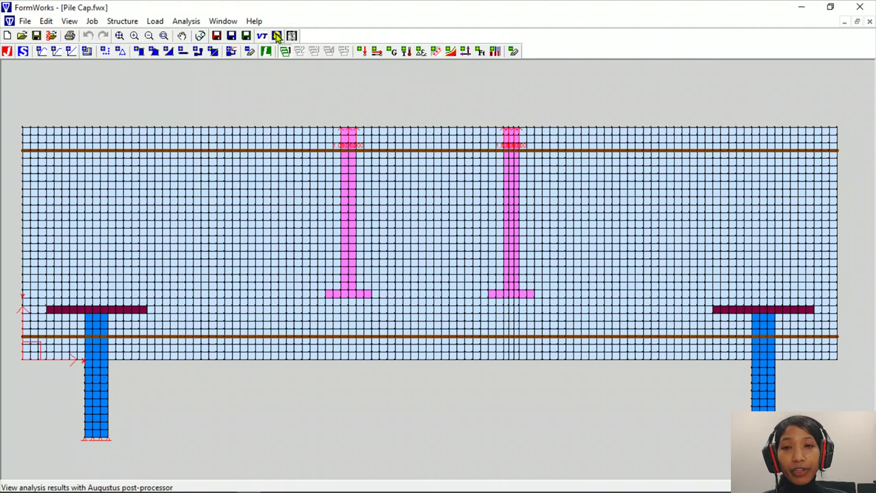
Launch the Augustus post-processor and load the VecTor job file from the Pile Cap Modeling folder
{"action": "left_click", "coordinate": [276, 35]}
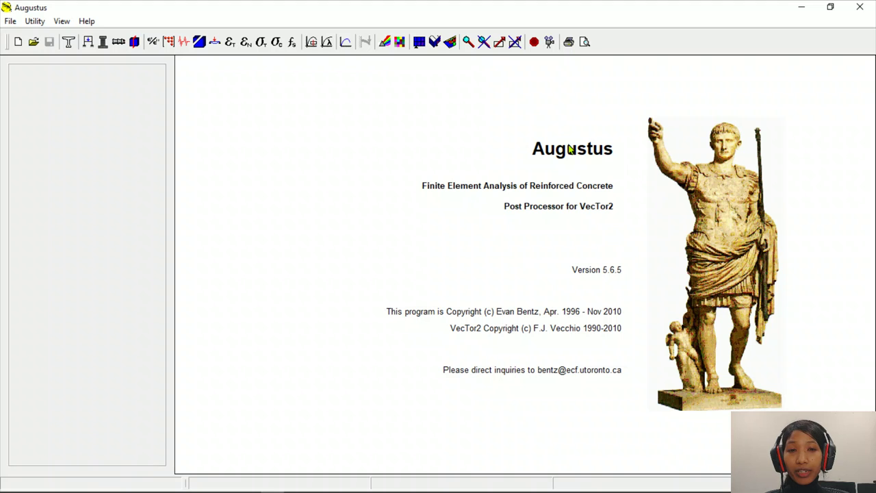
{"action": "left_click", "coordinate": [33, 41]}
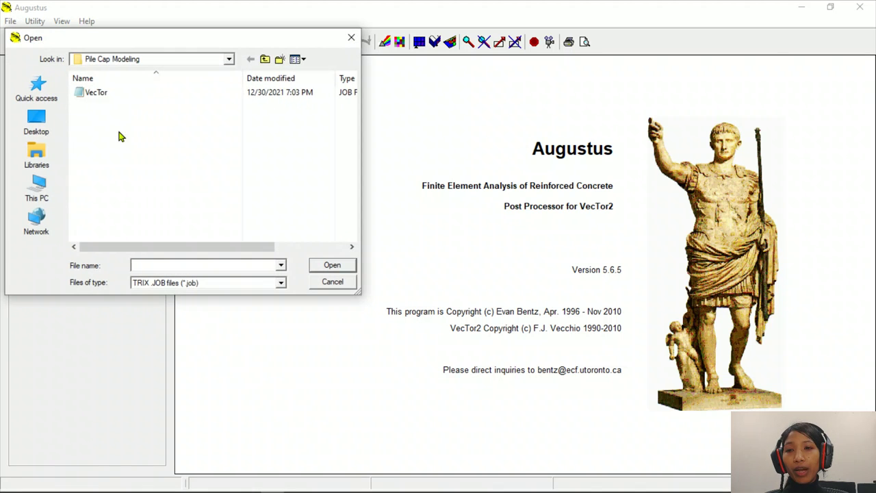
{"action": "left_click", "coordinate": [104, 99]}
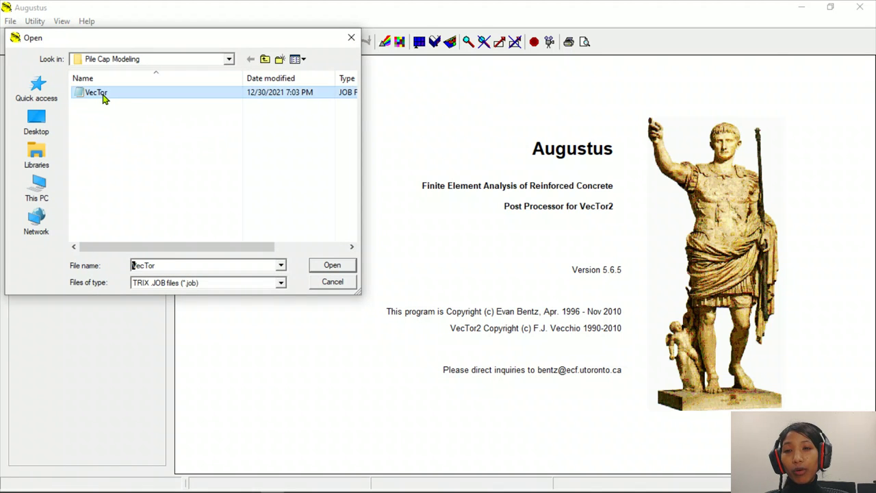
{"action": "left_click", "coordinate": [334, 269]}
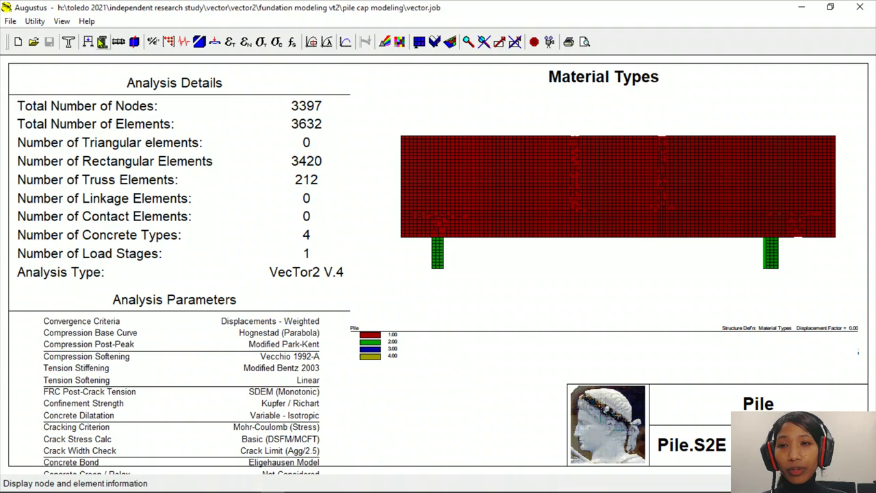
Display the structure definition by material types and inspect the element data of a helical pile element
{"action": "left_click", "coordinate": [88, 42]}
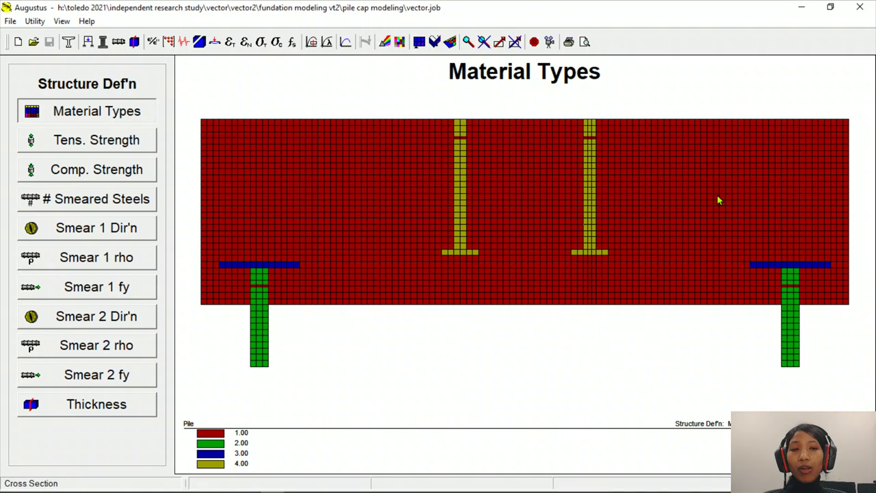
{"action": "left_click", "coordinate": [224, 438]}
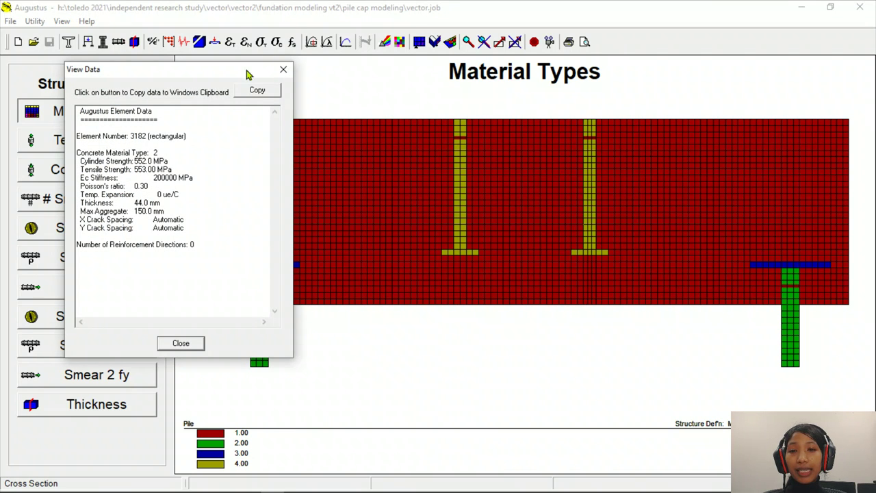
{"action": "left_click", "coordinate": [282, 69]}
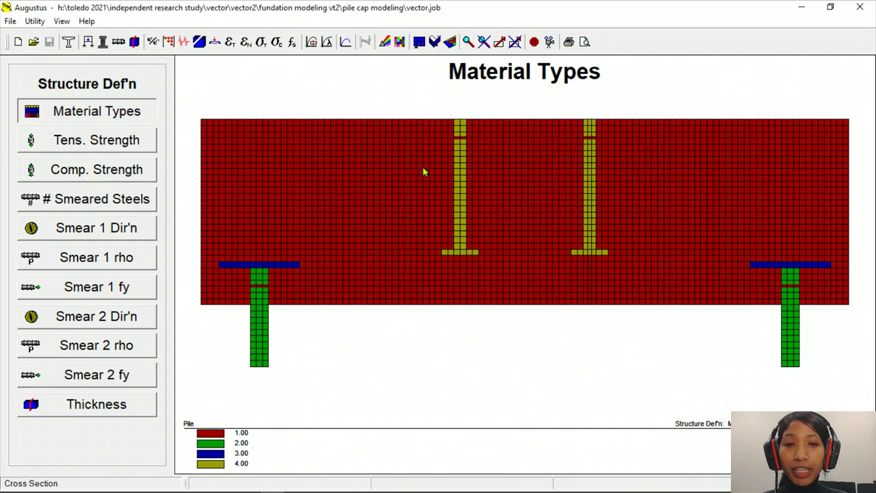
View the model's tensile strength, compressive strength, number of smeared steels and thickness plots in turn
{"action": "left_click", "coordinate": [106, 149]}
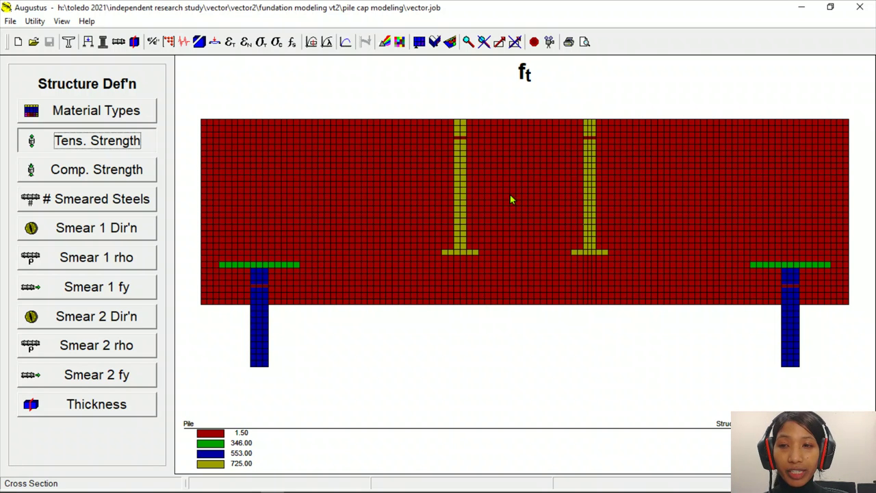
{"action": "left_click", "coordinate": [111, 171]}
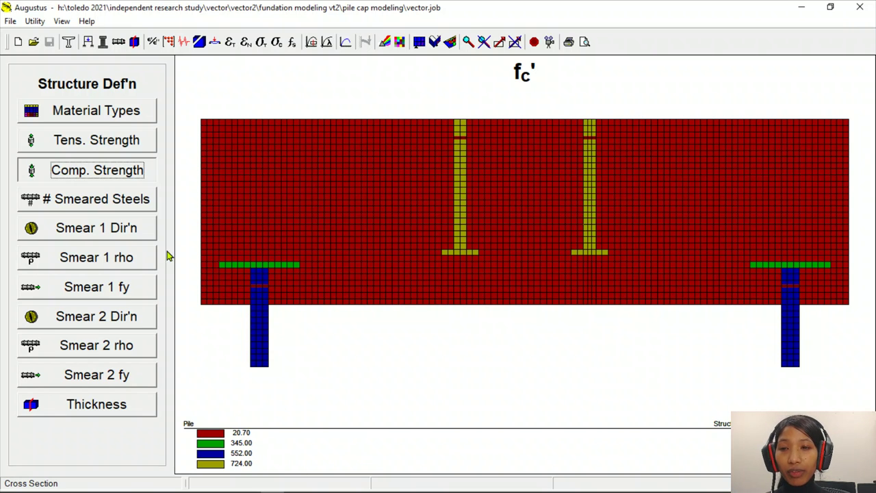
{"action": "left_click", "coordinate": [75, 206]}
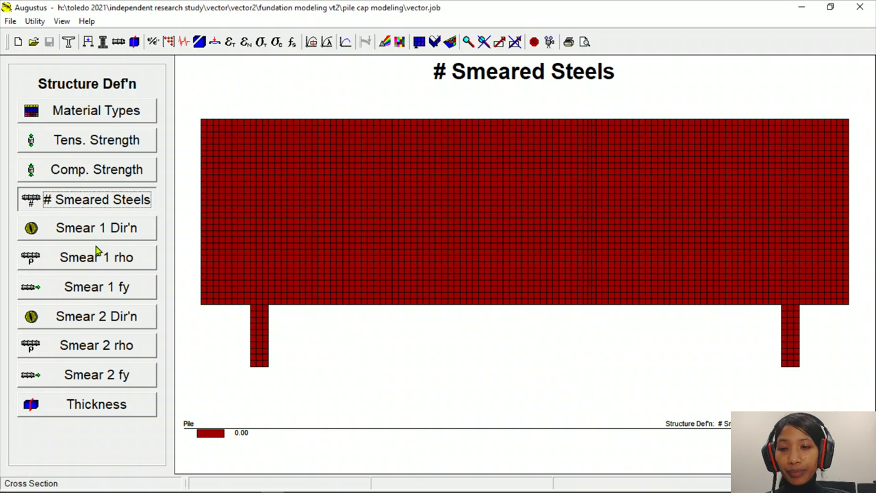
{"action": "left_click", "coordinate": [96, 405]}
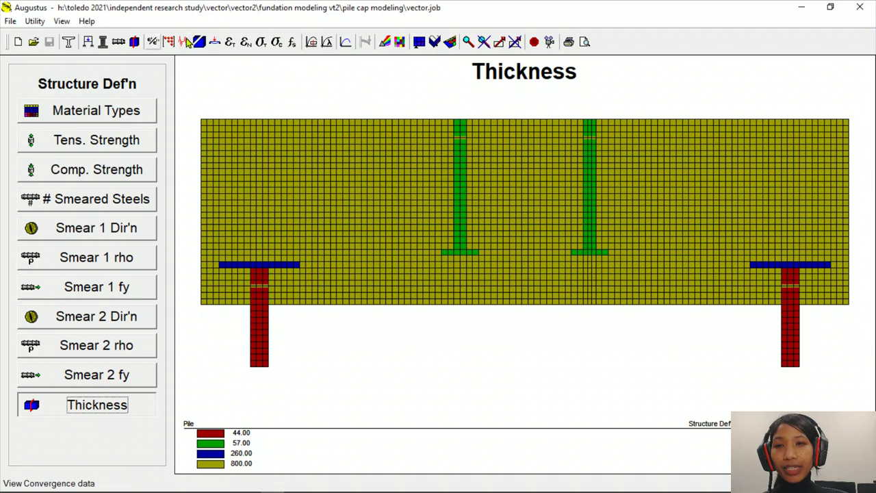
View the model's element numbers, node numbers, restrained nodes and truss types in turn
{"action": "left_click", "coordinate": [103, 42]}
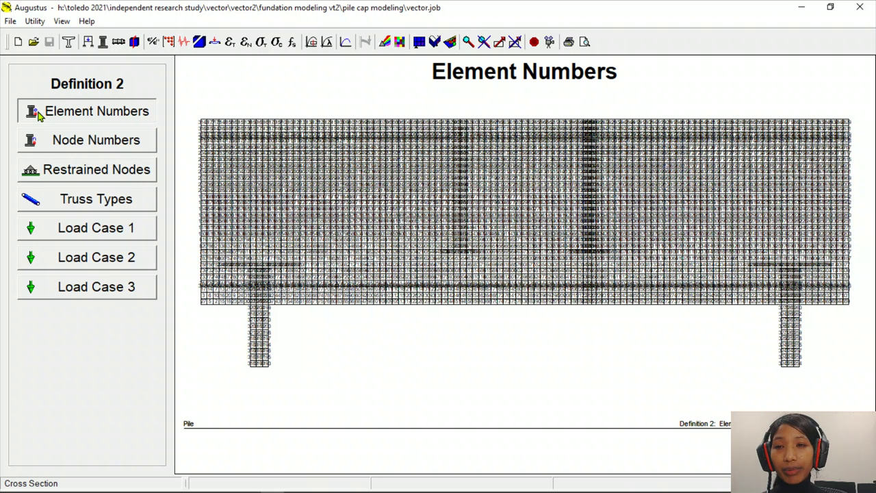
{"action": "left_click", "coordinate": [82, 139]}
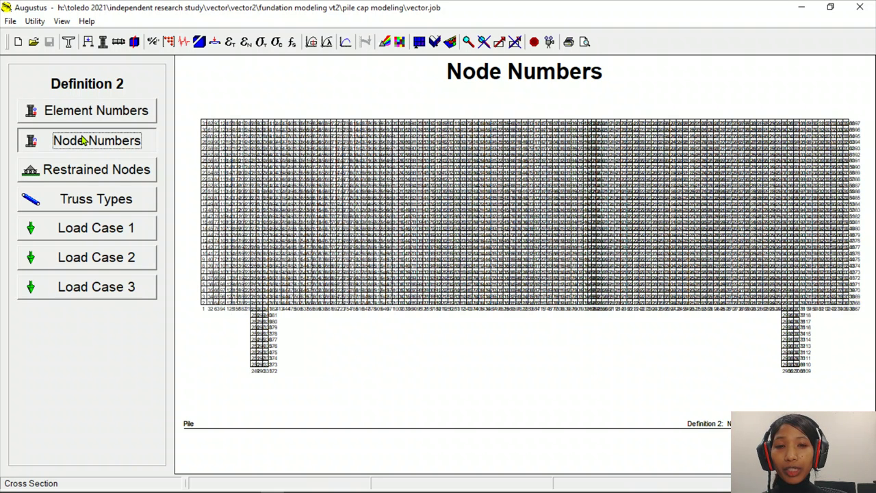
{"action": "left_click", "coordinate": [83, 171]}
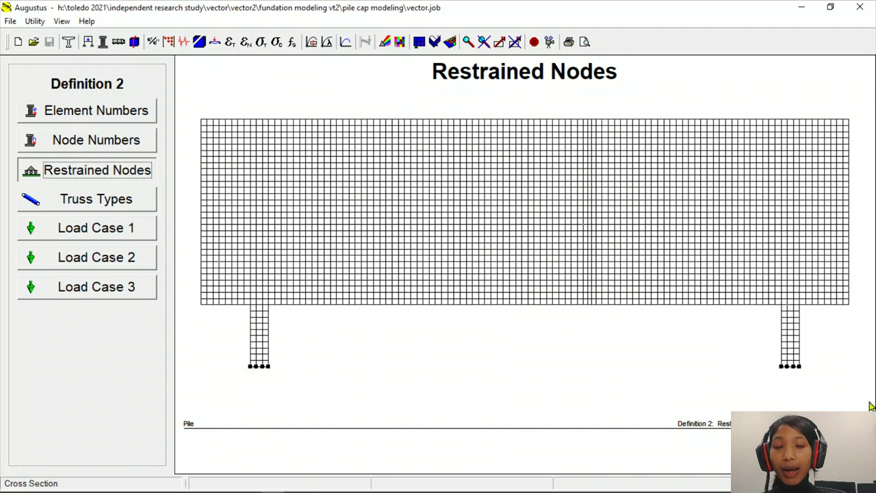
{"action": "left_click", "coordinate": [106, 205]}
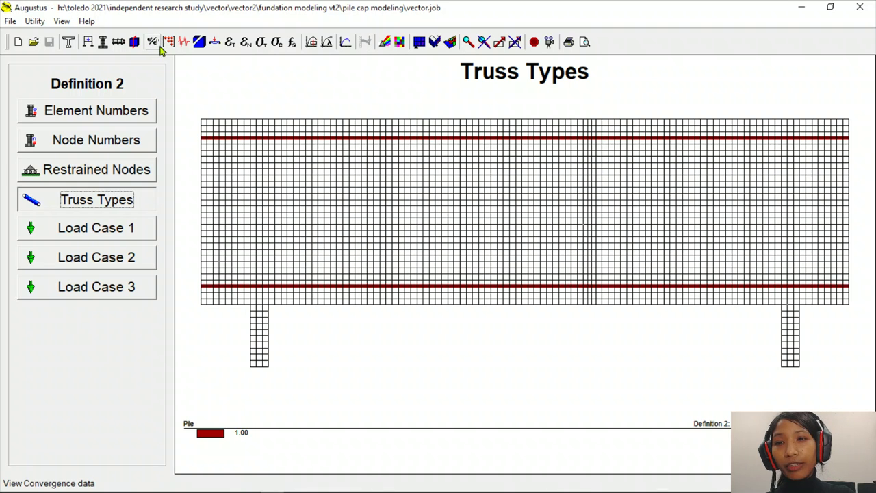
{"action": "left_click", "coordinate": [215, 42]}
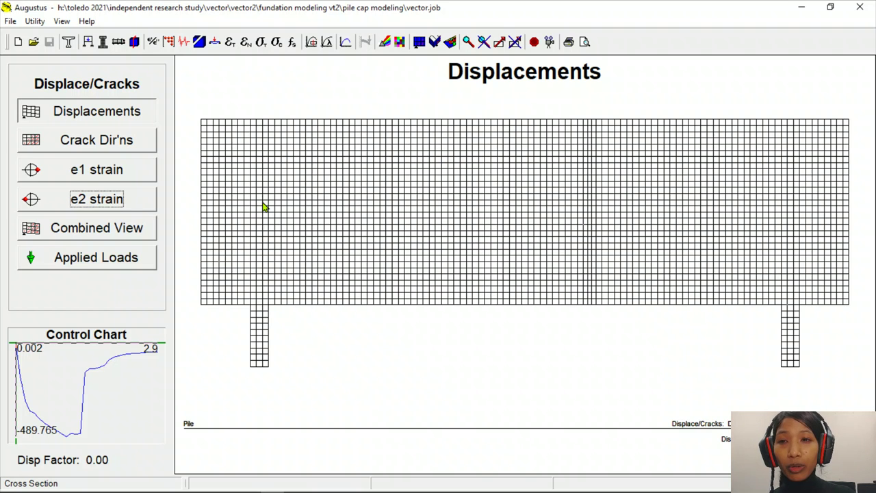
Review the truss bars' reference type, area, diameter, Young's modulus, yield strength and hardening strain plots
{"action": "left_click", "coordinate": [118, 43]}
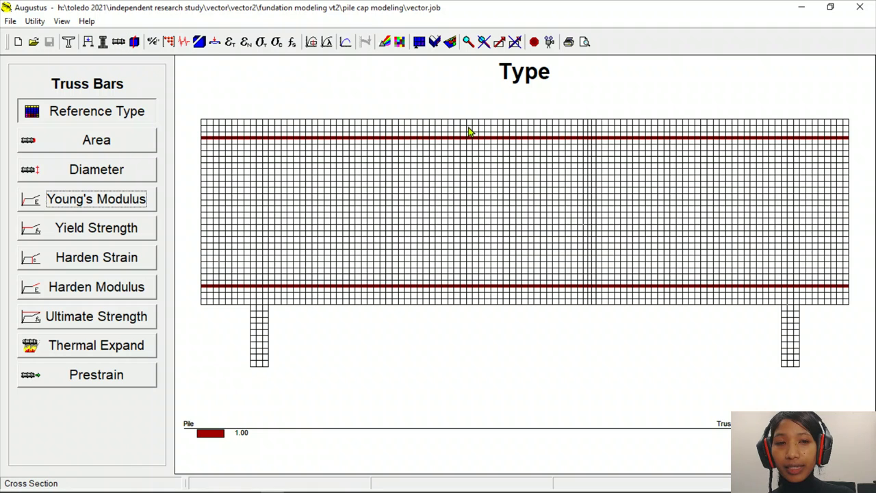
{"action": "left_click", "coordinate": [72, 146]}
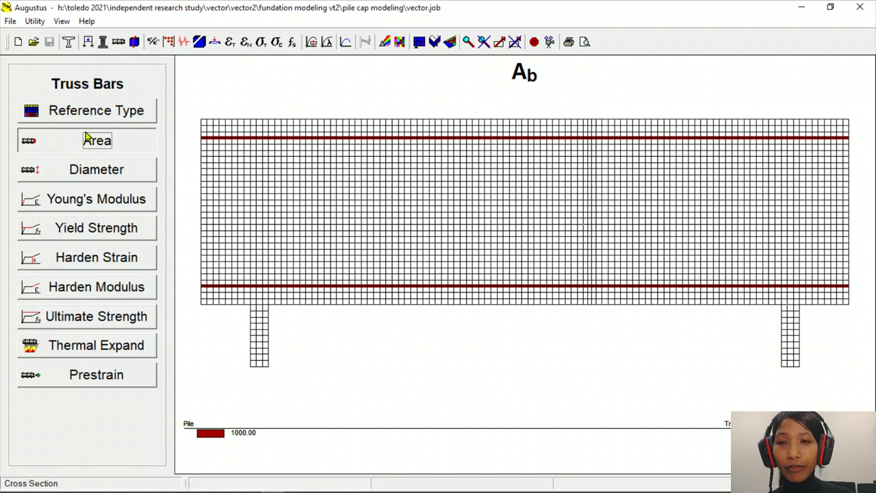
{"action": "left_click", "coordinate": [91, 177]}
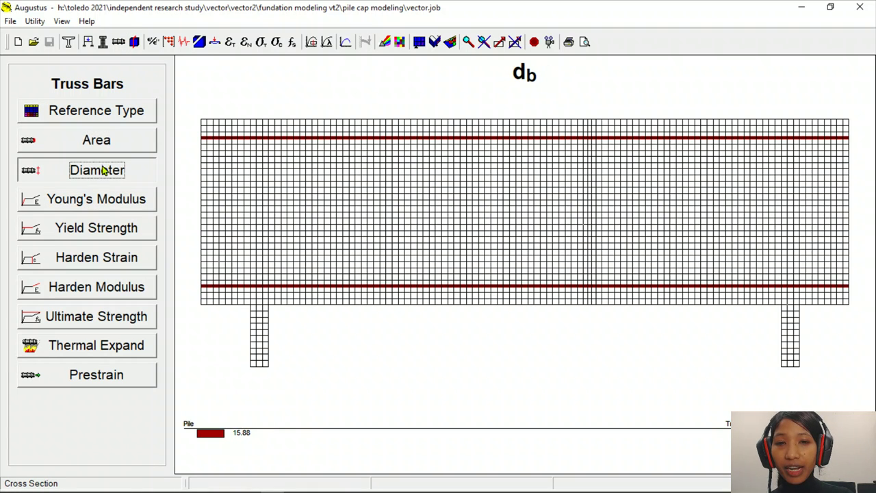
{"action": "left_click", "coordinate": [104, 198]}
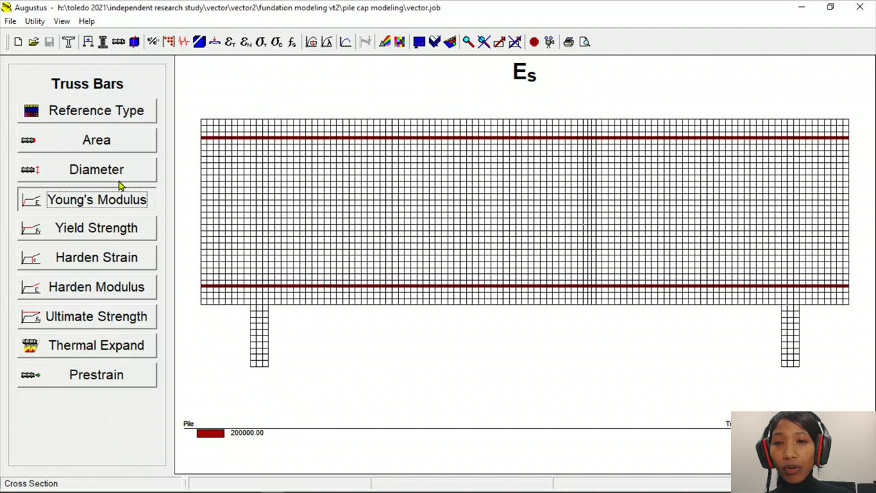
{"action": "left_click", "coordinate": [109, 229]}
{"action": "left_click", "coordinate": [115, 267]}
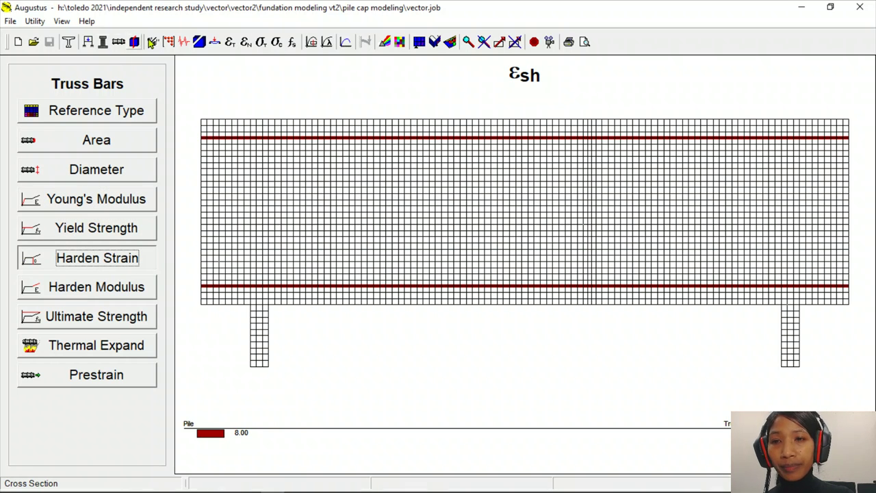
Display the displaced shape and go through the load stages from displacement factor 0.1 through 1.3 and 1.4 to 2.3
{"action": "left_click", "coordinate": [215, 41]}
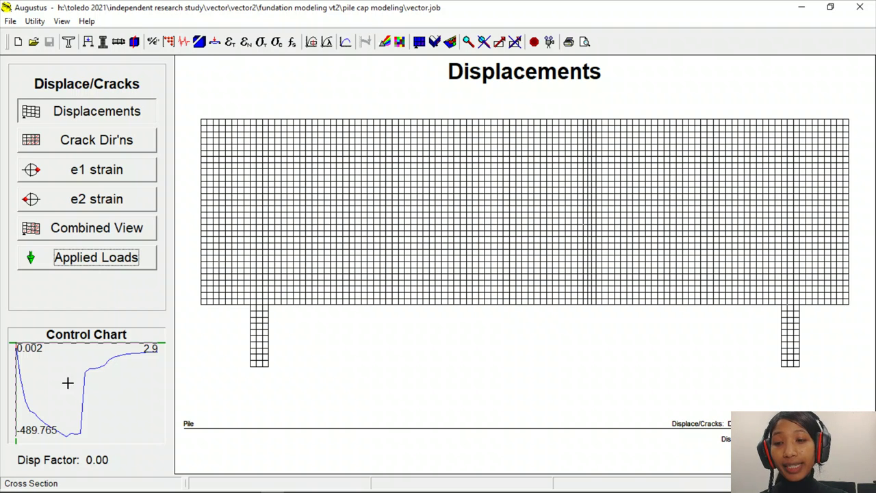
{"action": "left_click", "coordinate": [21, 375]}
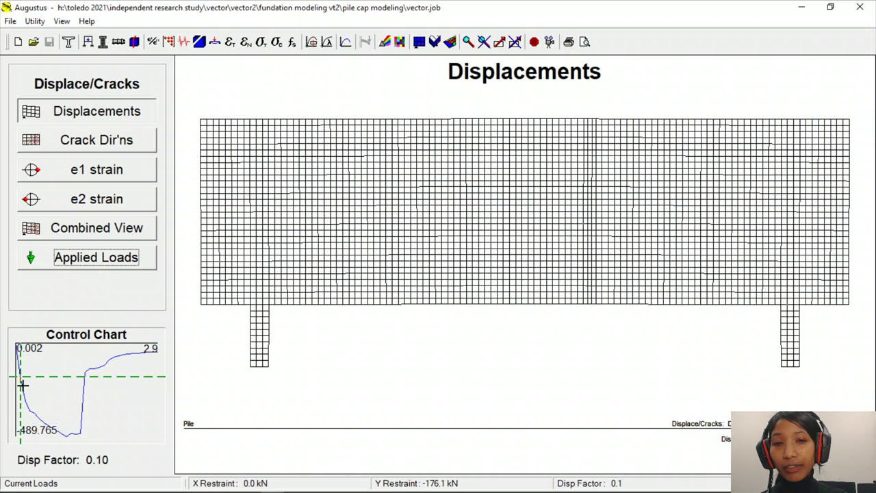
{"action": "left_click_drag", "start_coordinate": [21, 375], "coordinate": [82, 438]}
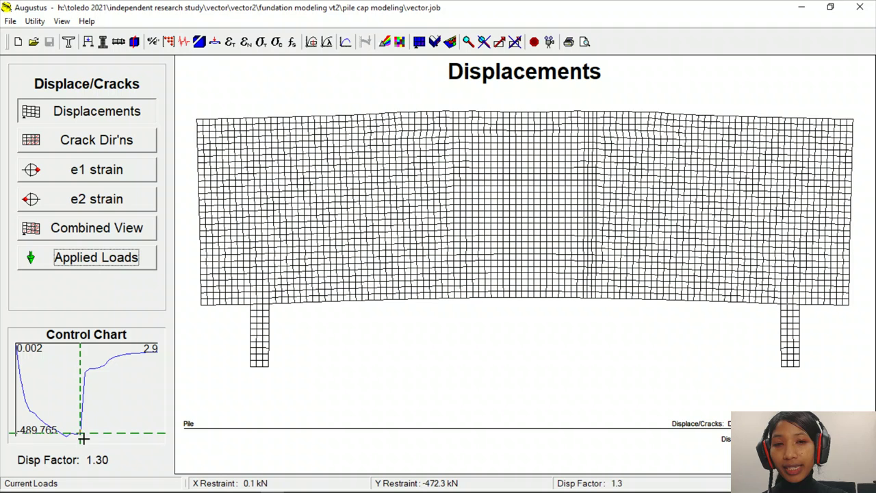
{"action": "left_click", "coordinate": [92, 389]}
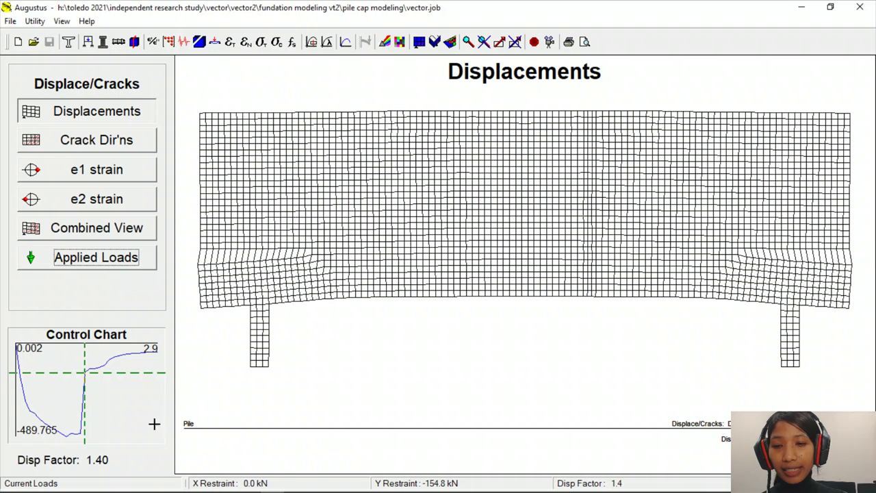
{"action": "left_click", "coordinate": [103, 375]}
{"action": "left_click", "coordinate": [124, 367]}
{"action": "left_click", "coordinate": [130, 364]}
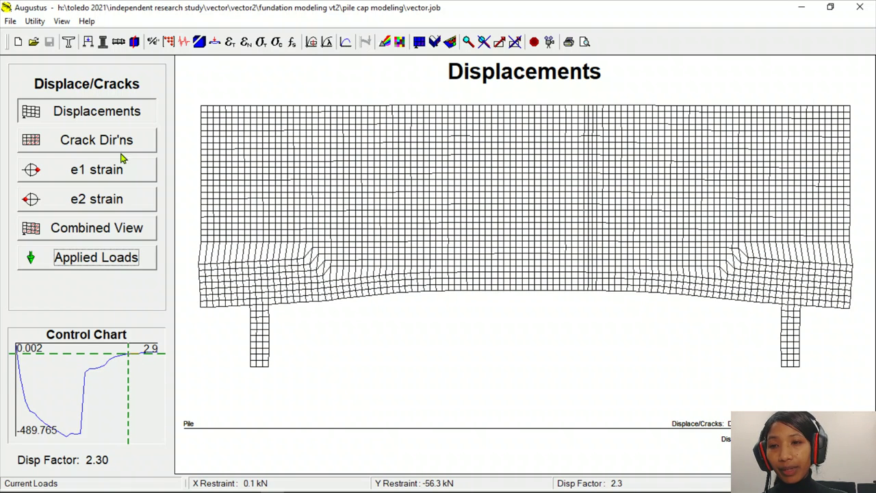
Display the crack directions and trace crack development through the load stages from displacement factor 0.0 to 2.3
{"action": "left_click", "coordinate": [82, 151]}
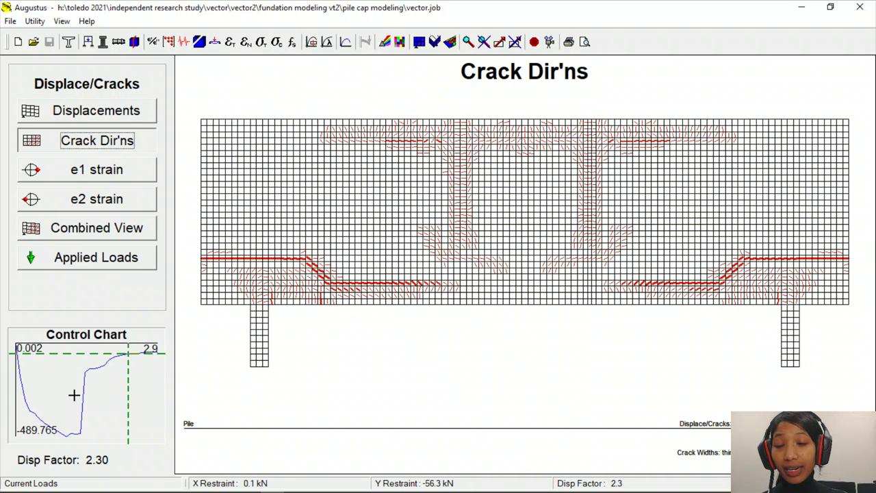
{"action": "left_click", "coordinate": [21, 366]}
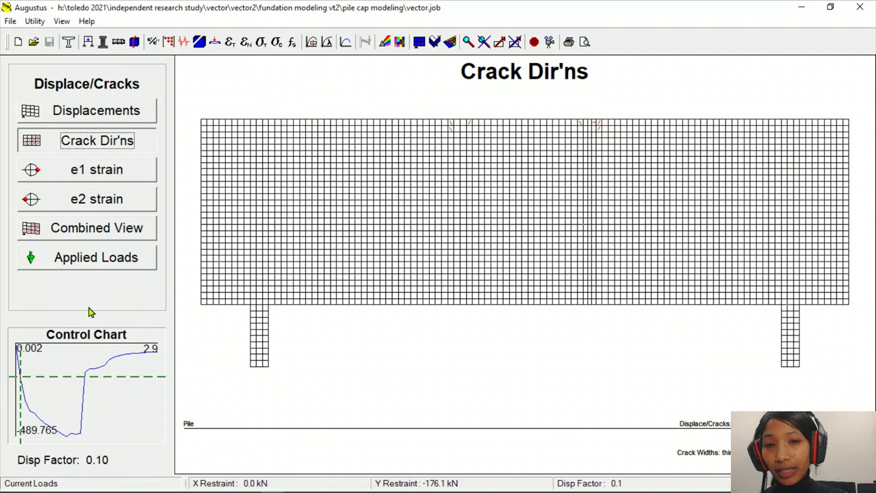
{"action": "left_click", "coordinate": [15, 366]}
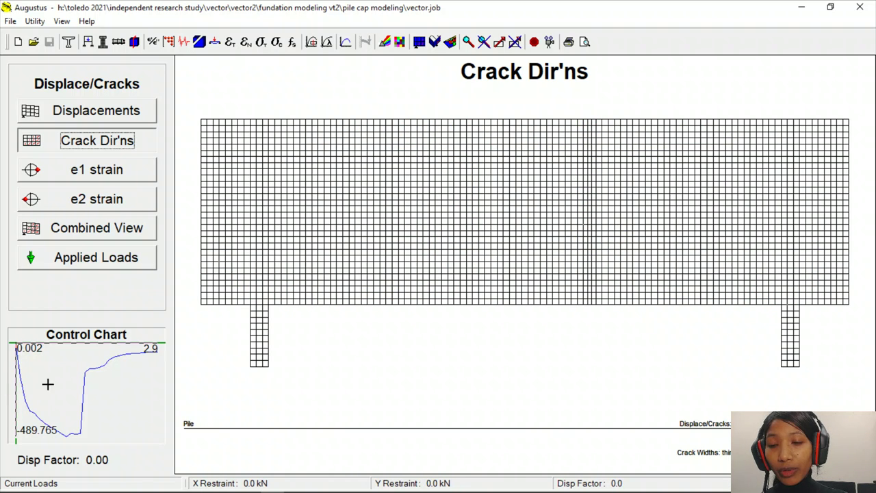
{"action": "left_click", "coordinate": [25, 370]}
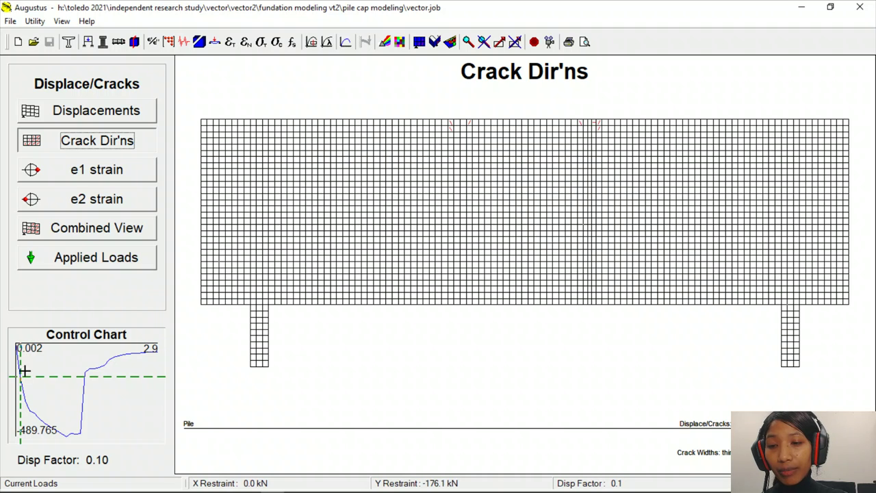
{"action": "left_click", "coordinate": [37, 413]}
{"action": "left_click", "coordinate": [45, 419]}
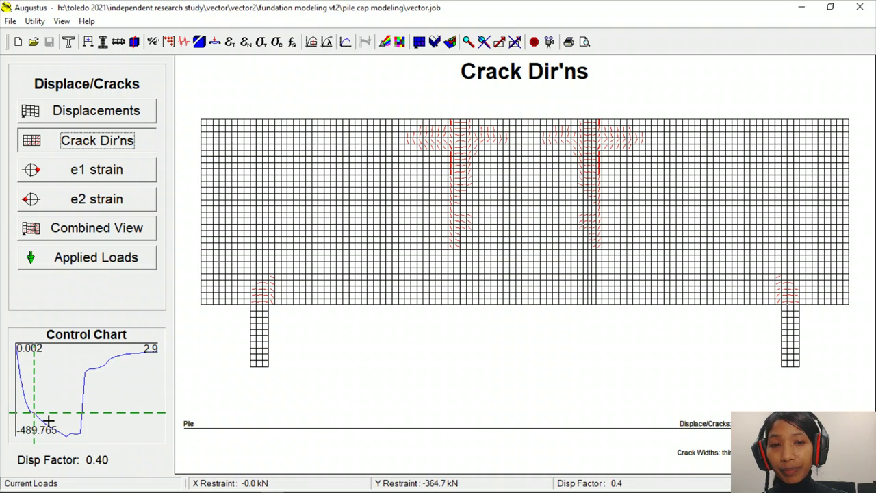
{"action": "left_click", "coordinate": [59, 429]}
{"action": "left_click", "coordinate": [72, 431]}
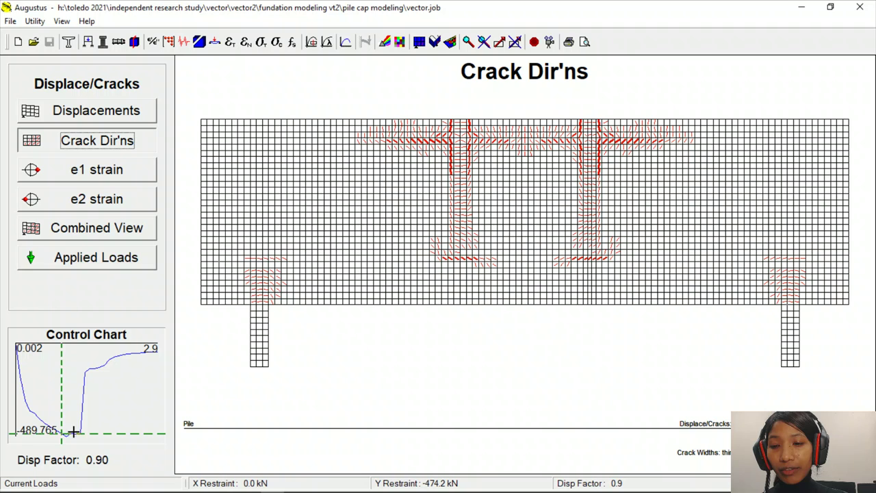
{"action": "left_click", "coordinate": [81, 429]}
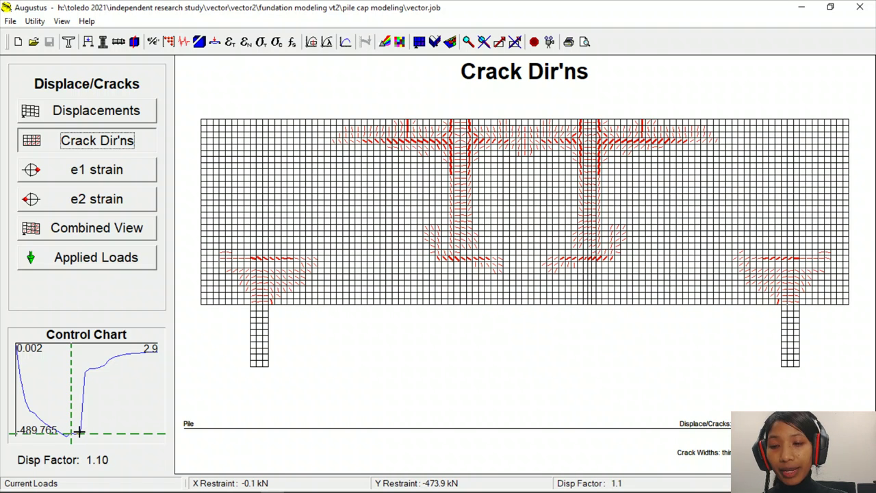
{"action": "left_click", "coordinate": [79, 432]}
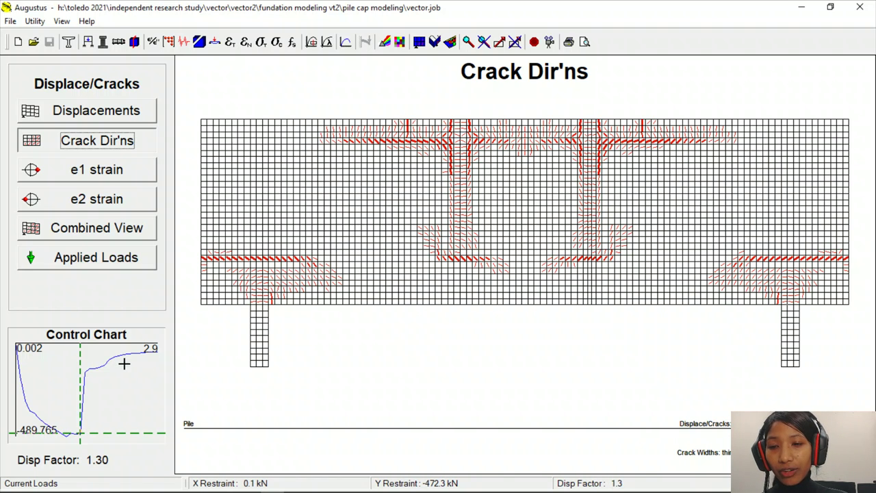
{"action": "left_click_drag", "start_coordinate": [86, 380], "coordinate": [138, 359]}
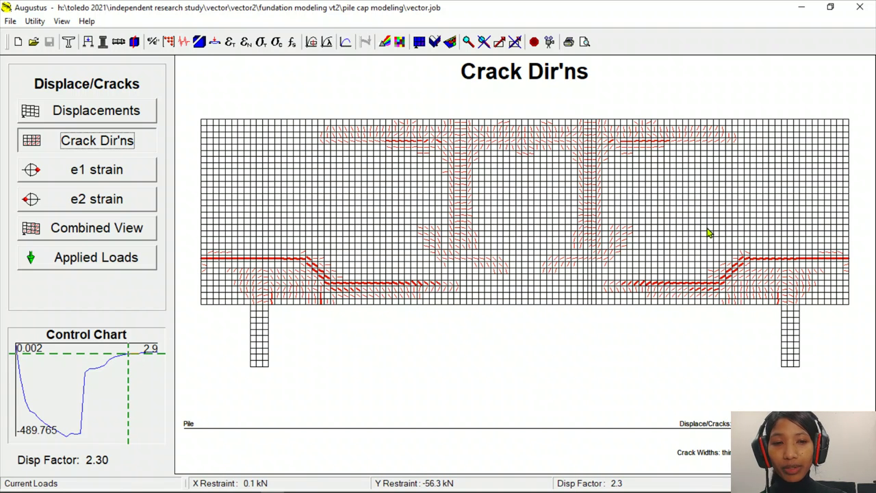
Display the combined displacement and crack view and go through the load stages up to displacement factor 2.1
{"action": "left_click", "coordinate": [87, 231]}
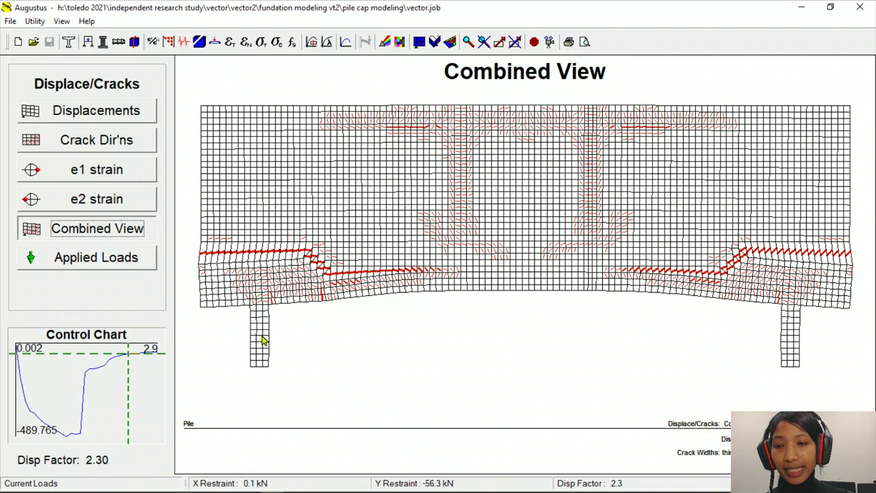
{"action": "left_click", "coordinate": [19, 376]}
{"action": "mouse_move", "coordinate": [24, 378]}
{"action": "left_mouse_down"}
{"action": "mouse_move", "coordinate": [31, 413]}
{"action": "mouse_move", "coordinate": [80, 431]}
{"action": "mouse_move", "coordinate": [89, 428]}
{"action": "mouse_move", "coordinate": [95, 387]}
{"action": "mouse_move", "coordinate": [147, 357]}
{"action": "left_mouse_up"}
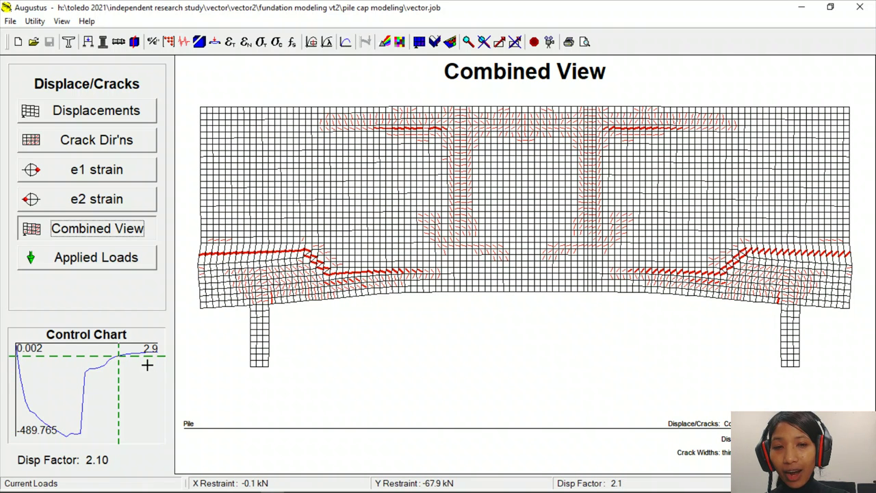
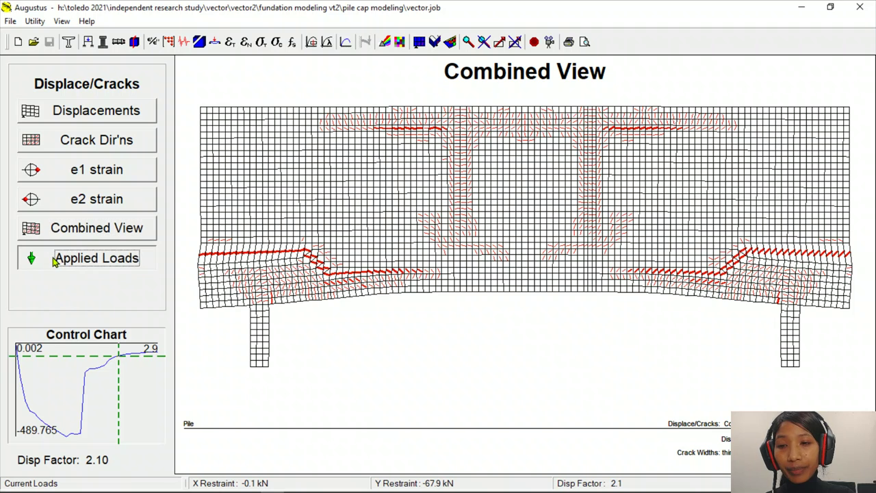
{"action": "left_click", "coordinate": [126, 238]}
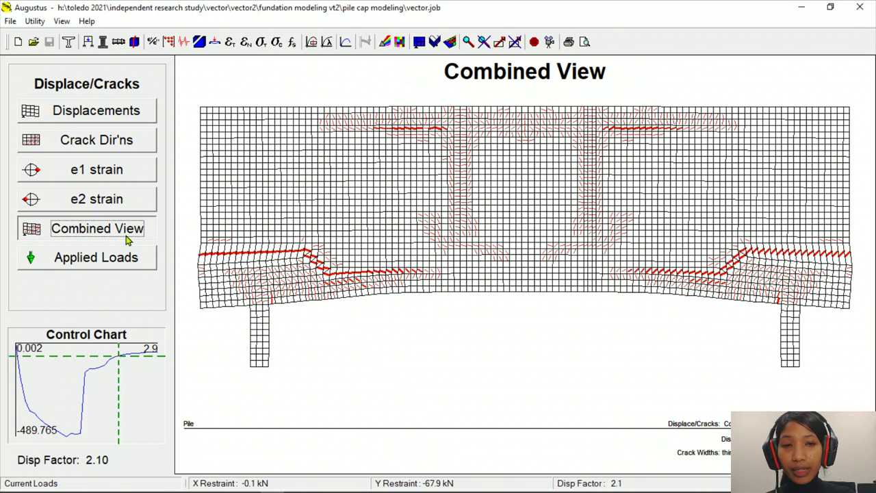
Display the total x-direction strain contours and compare load stages including displacement factors 0.9, 1.3 and 2.1
{"action": "left_click", "coordinate": [231, 43]}
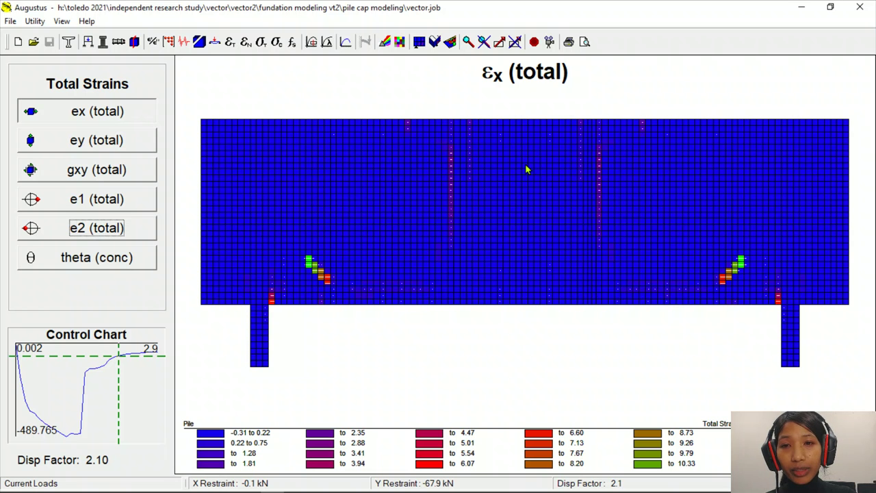
{"action": "left_click", "coordinate": [31, 394]}
{"action": "left_click", "coordinate": [37, 407]}
{"action": "left_click", "coordinate": [42, 424]}
{"action": "left_click", "coordinate": [66, 439]}
{"action": "left_click", "coordinate": [80, 441]}
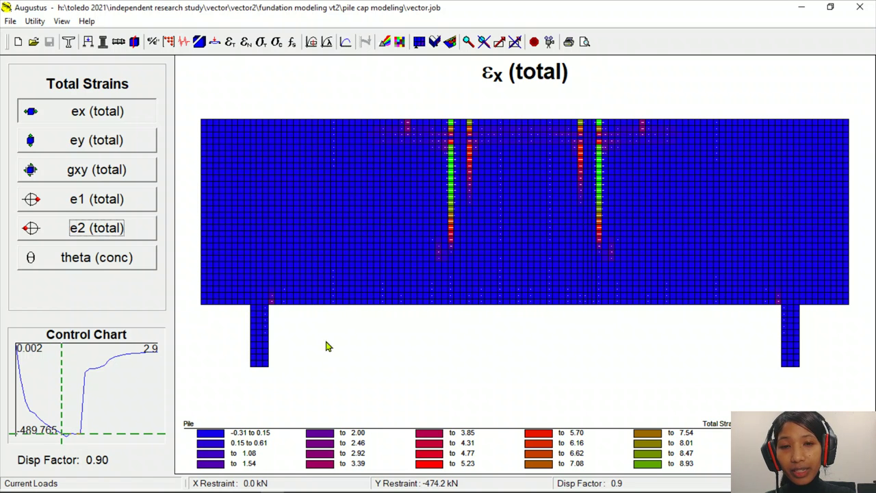
{"action": "left_click", "coordinate": [80, 433]}
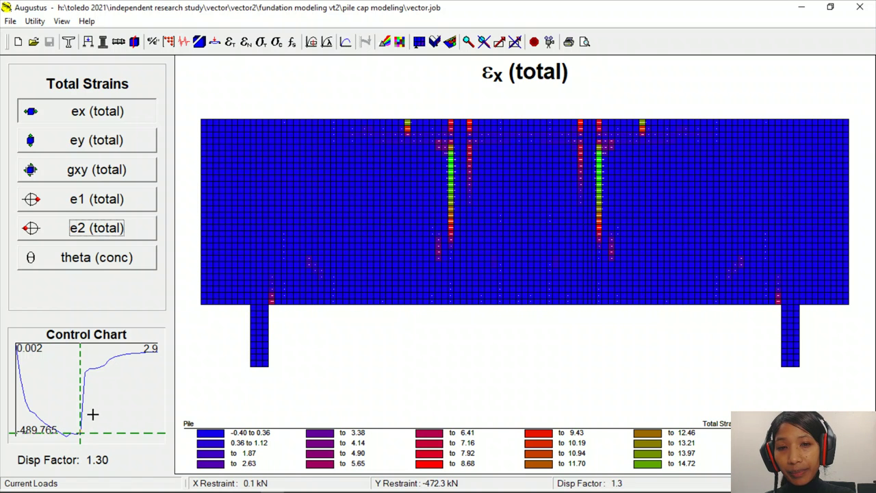
{"action": "left_click", "coordinate": [108, 380]}
{"action": "left_click", "coordinate": [119, 369]}
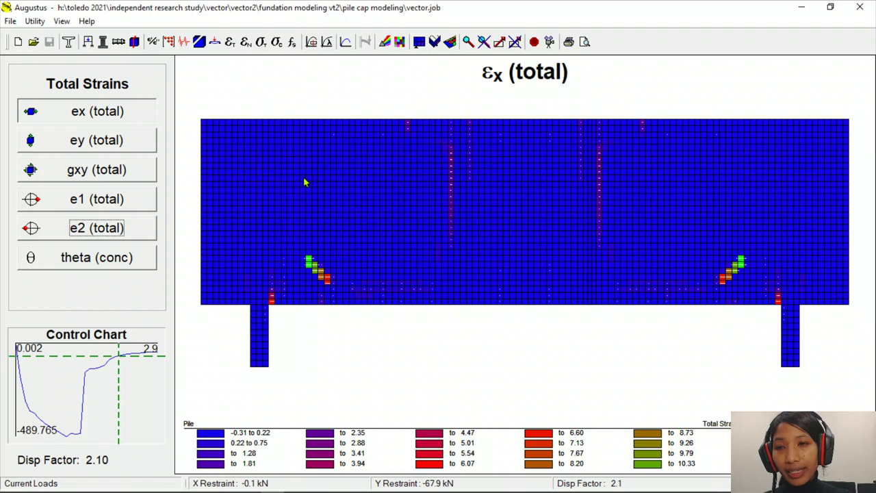
Display the total x-direction stress contours and examine the load stages at displacement factors 0.9 and 1.3
{"action": "left_click", "coordinate": [262, 43]}
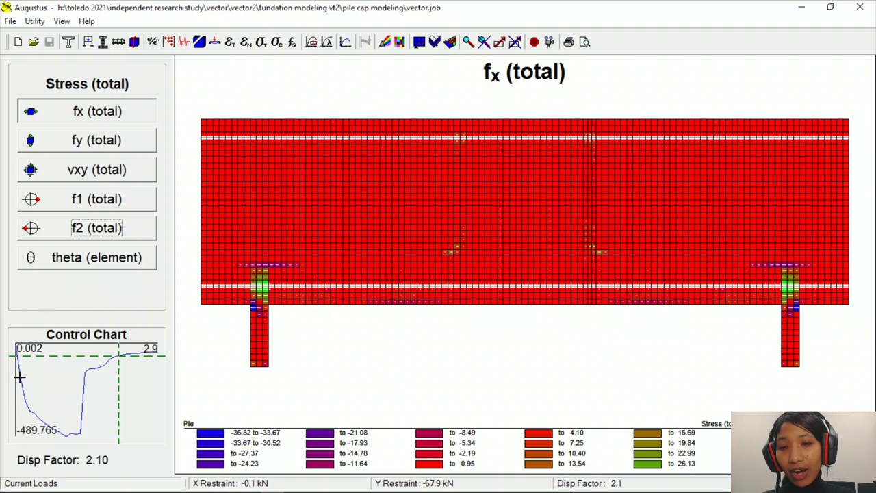
{"action": "left_click", "coordinate": [27, 415]}
{"action": "left_click", "coordinate": [36, 416]}
{"action": "left_click_drag", "start_coordinate": [48, 428], "coordinate": [63, 431]}
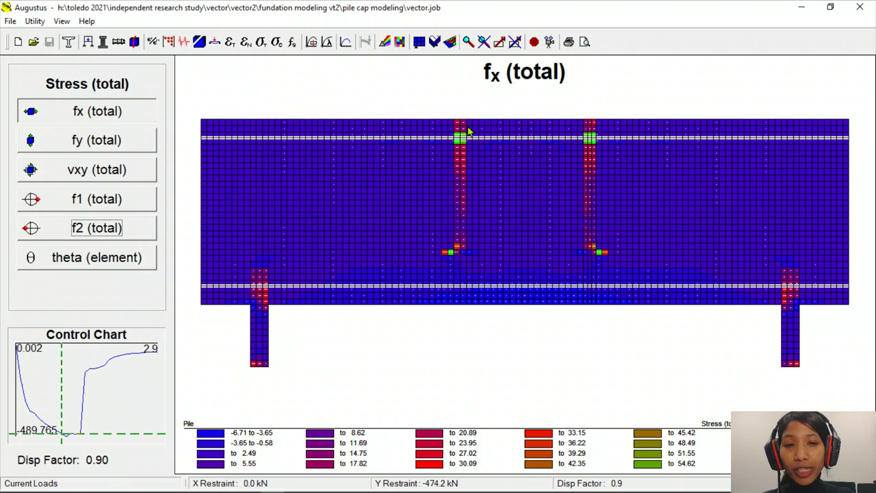
{"action": "left_click", "coordinate": [91, 436]}
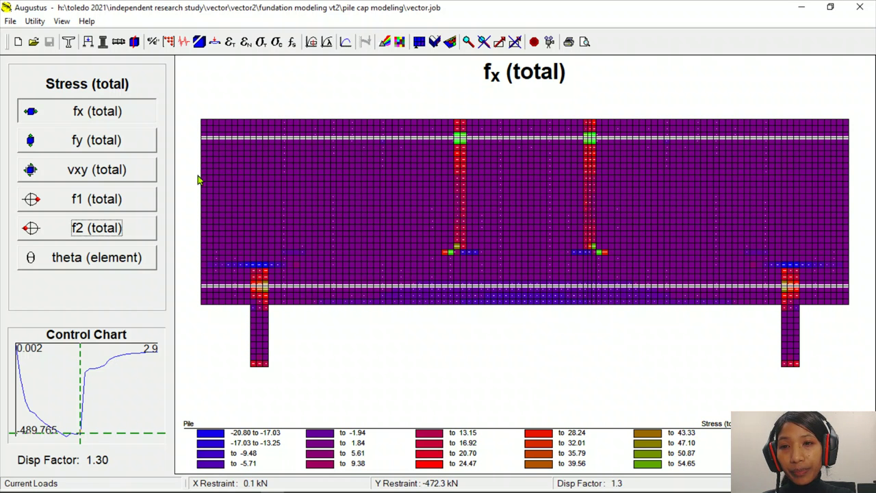
Display the concrete stress contours fcx, fcy, vxy and f1, examining fcy through load stages from displacement factor 0.1 to 2.5
{"action": "left_click", "coordinate": [290, 42]}
{"action": "left_click", "coordinate": [277, 42]}
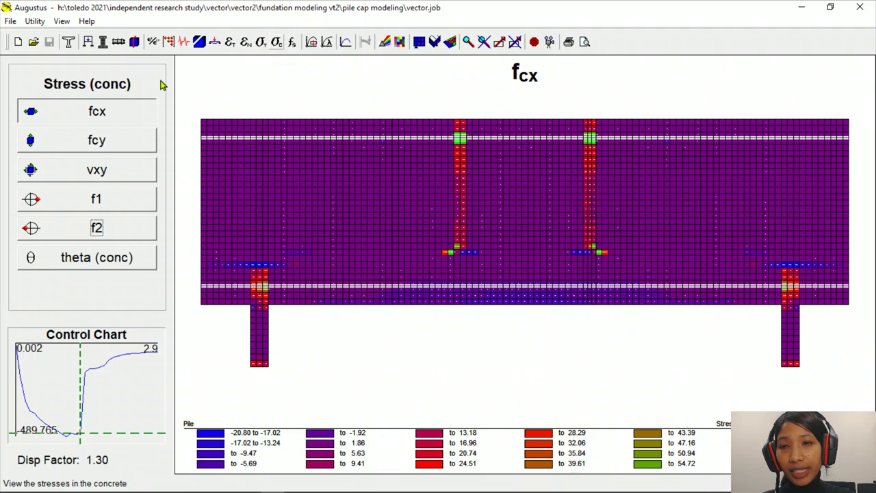
{"action": "left_click", "coordinate": [125, 142]}
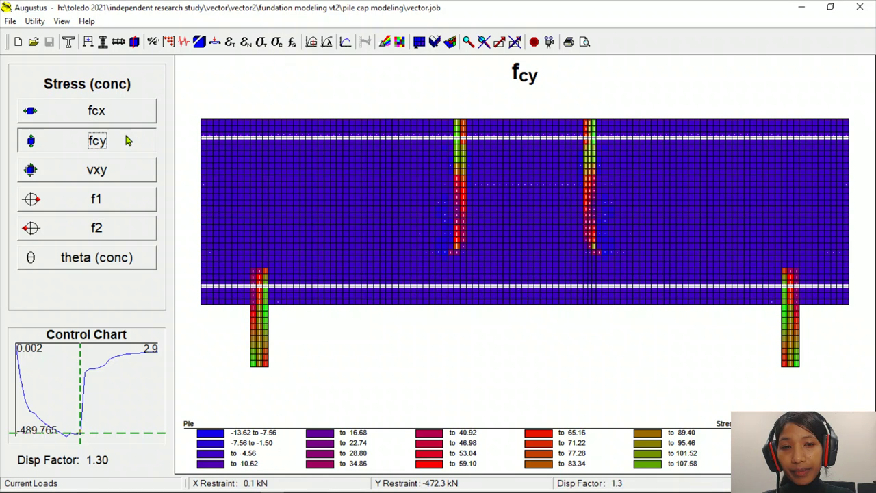
{"action": "left_click", "coordinate": [23, 375]}
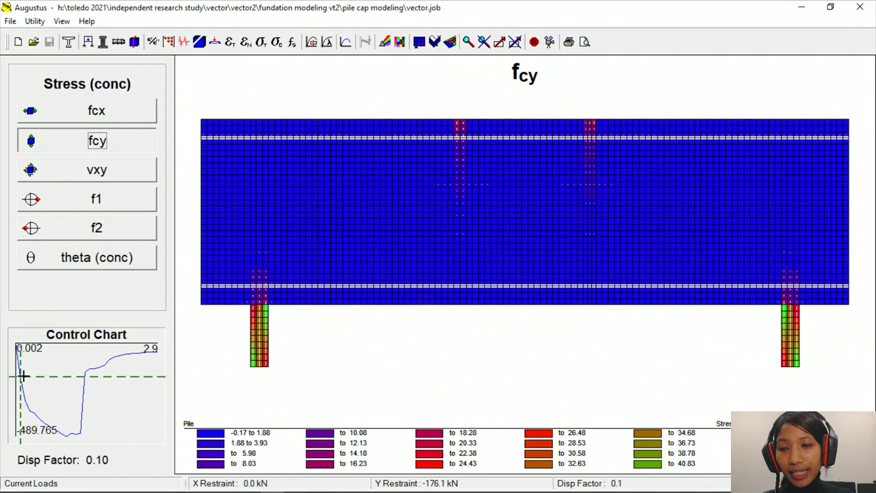
{"action": "left_click_drag", "start_coordinate": [24, 388], "coordinate": [139, 352]}
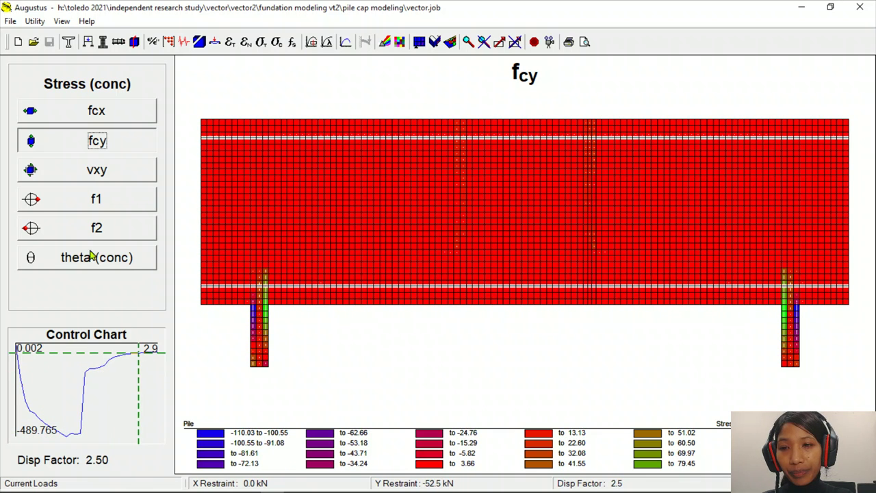
{"action": "left_click", "coordinate": [123, 171]}
{"action": "left_click", "coordinate": [118, 198]}
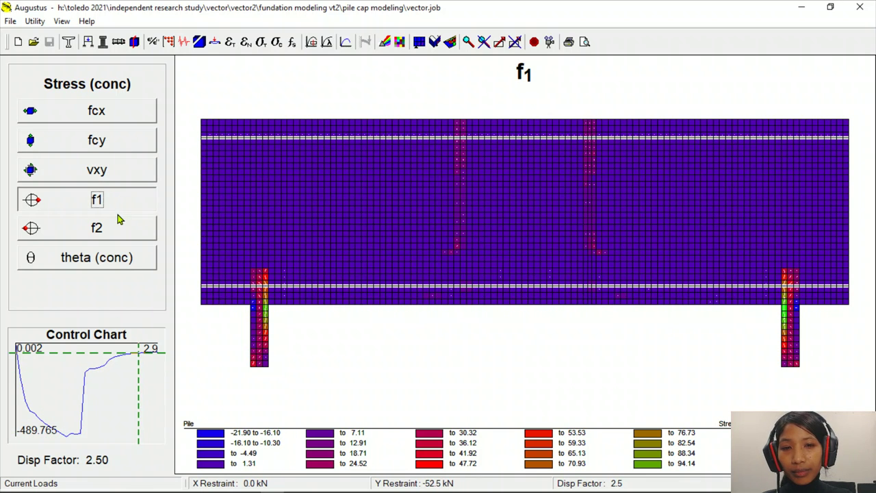
Display the average truss reinforcement stresses and compare load stages including displacement factors 1.4 and 2.5
{"action": "left_click", "coordinate": [292, 42]}
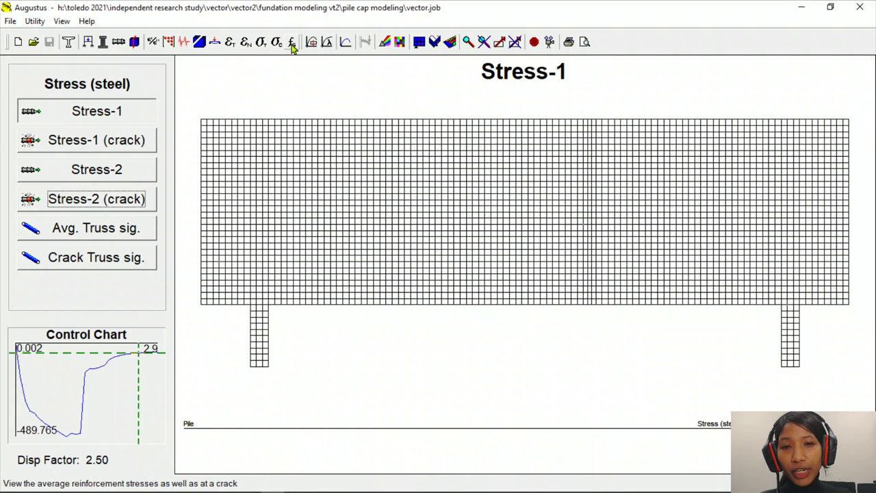
{"action": "left_click", "coordinate": [95, 229]}
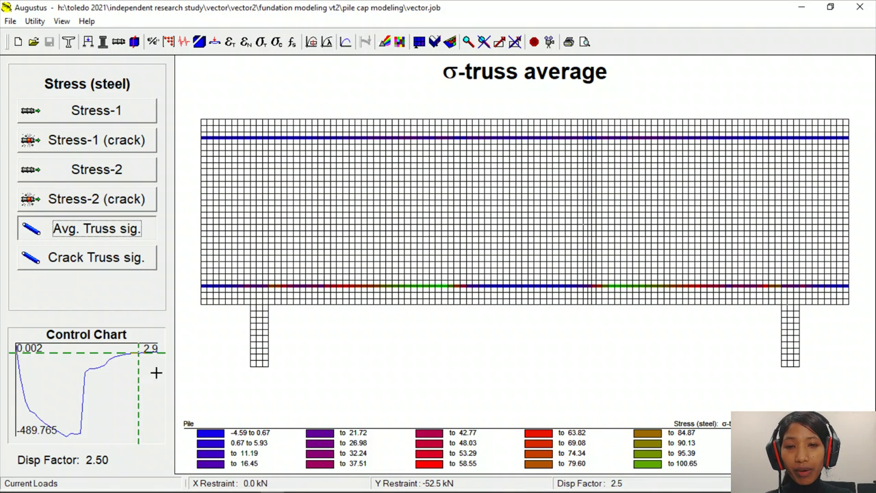
{"action": "left_click", "coordinate": [23, 371]}
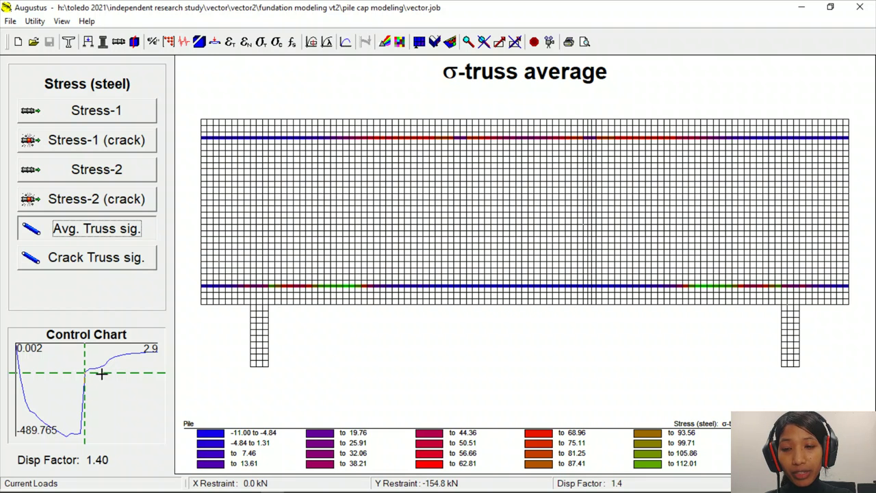
{"action": "left_click_drag", "start_coordinate": [127, 355], "coordinate": [138, 357]}
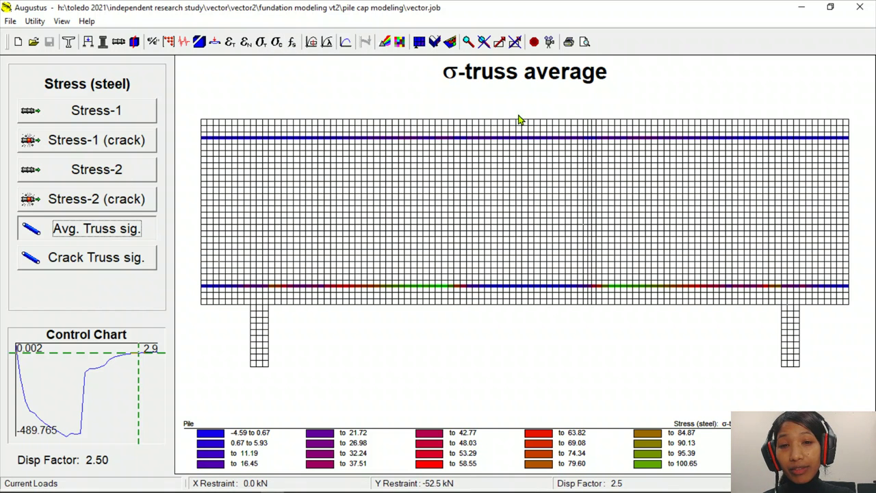
Review the concrete fcx stress contours, and compare the net and total x-direction strains at displacement factor 0.7
{"action": "left_click", "coordinate": [277, 41]}
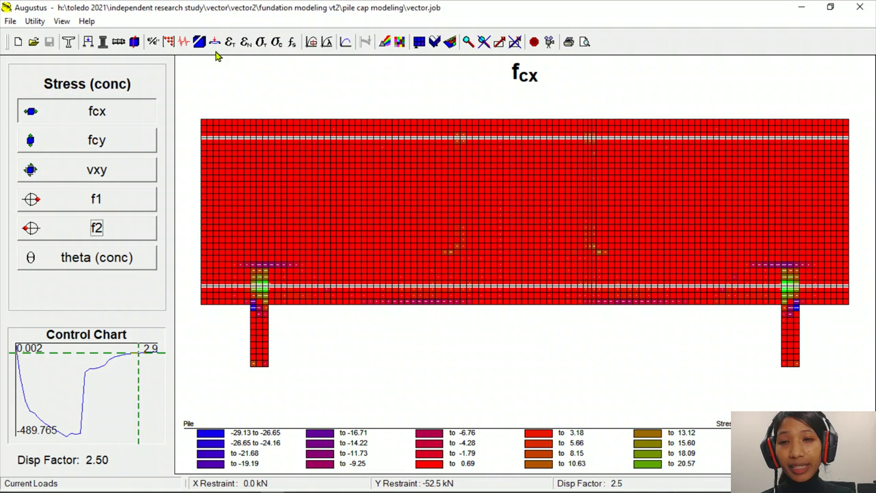
{"action": "left_click", "coordinate": [246, 42]}
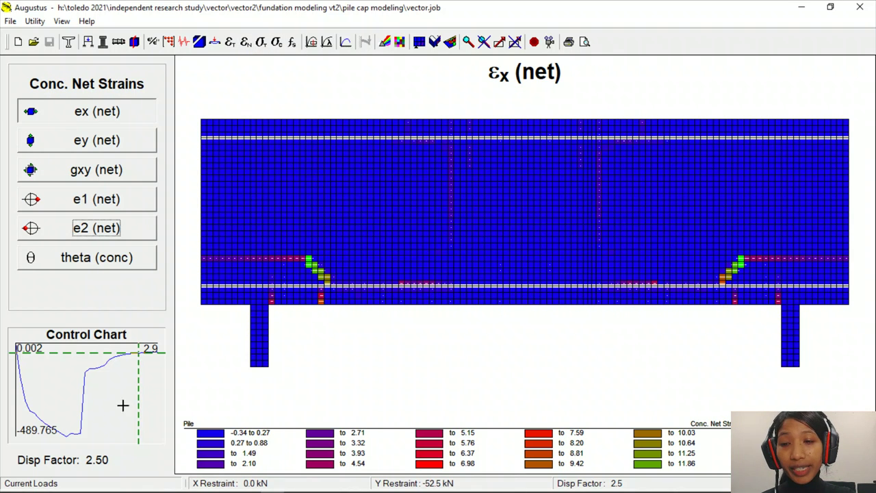
{"action": "left_click", "coordinate": [40, 412]}
{"action": "left_click", "coordinate": [49, 427]}
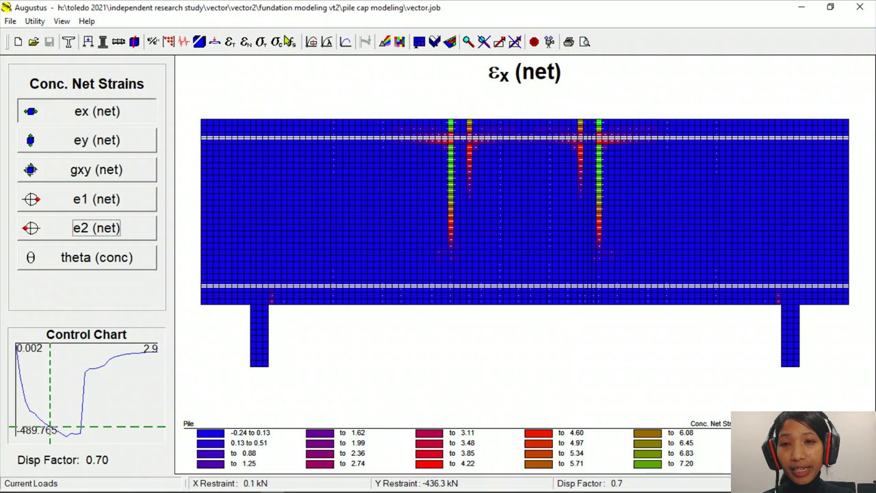
{"action": "left_click", "coordinate": [229, 43]}
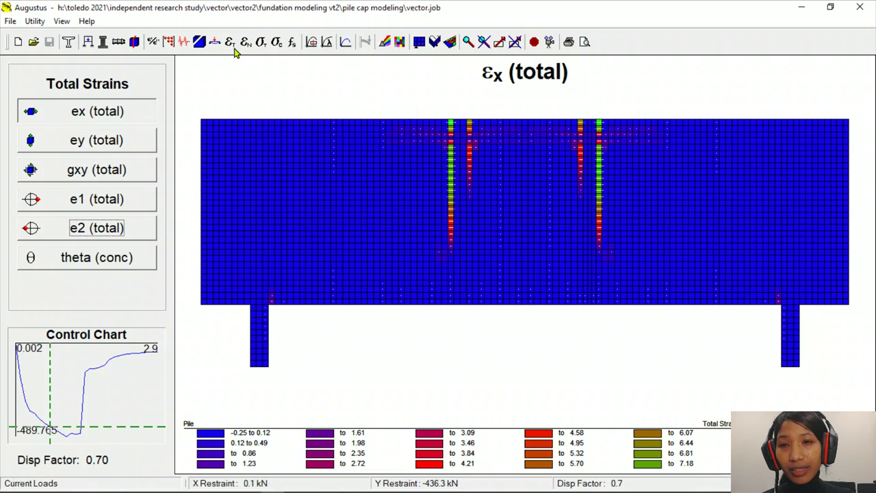
Display the displaced shape and examine load stages including displacement factors 0.1 and 0.6
{"action": "left_click", "coordinate": [214, 42]}
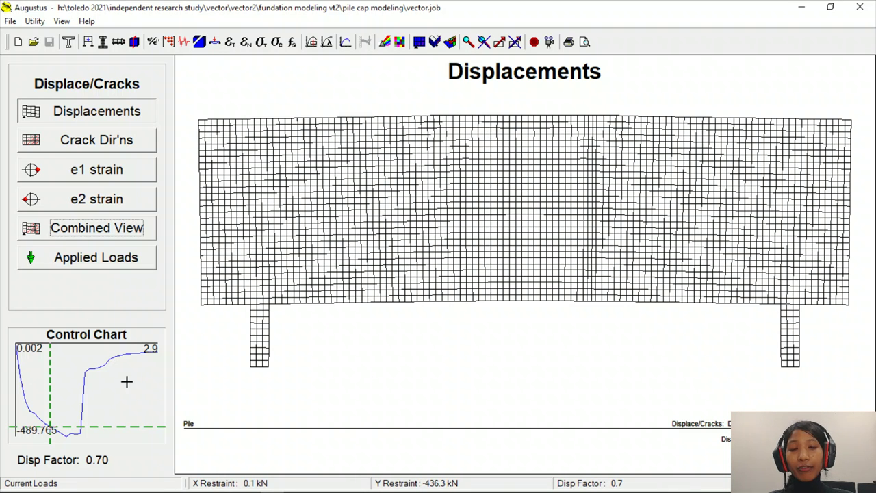
{"action": "left_click", "coordinate": [21, 387]}
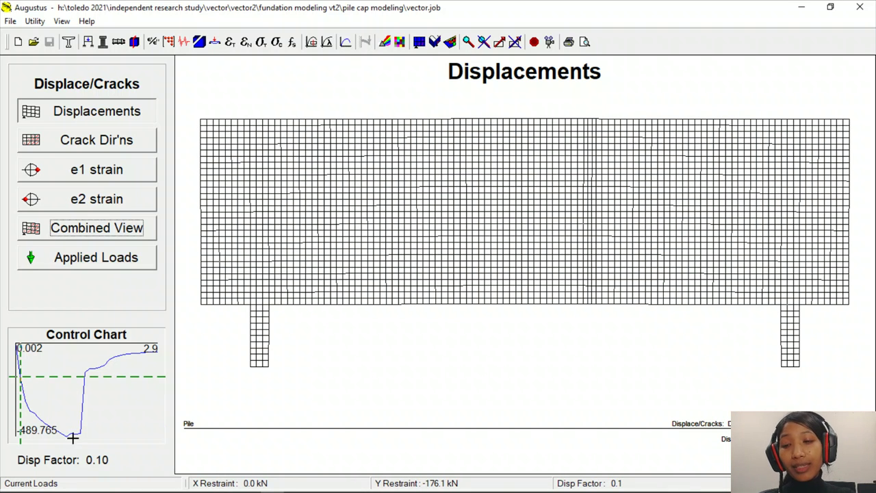
{"action": "left_click", "coordinate": [76, 429]}
{"action": "left_click", "coordinate": [42, 423]}
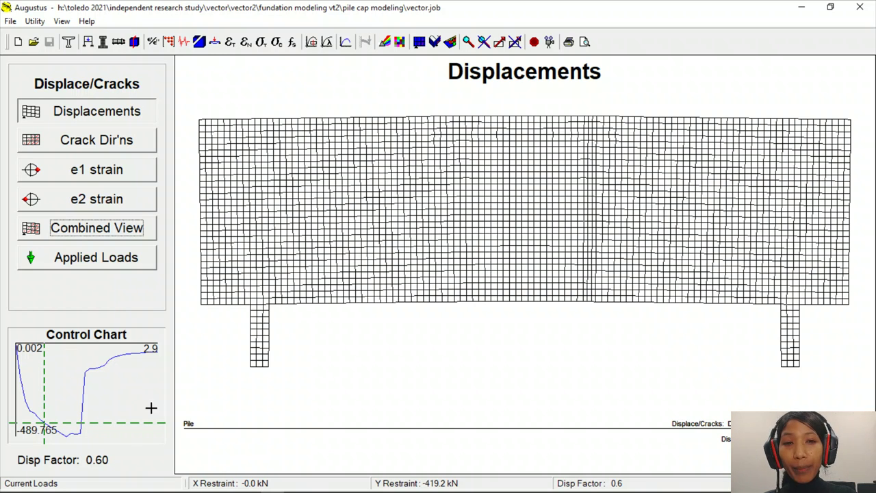
Open the control chart's data and copy all its x-axis and y-axis values, starting from the 0.000 row
{"action": "right_click", "coordinate": [65, 370]}
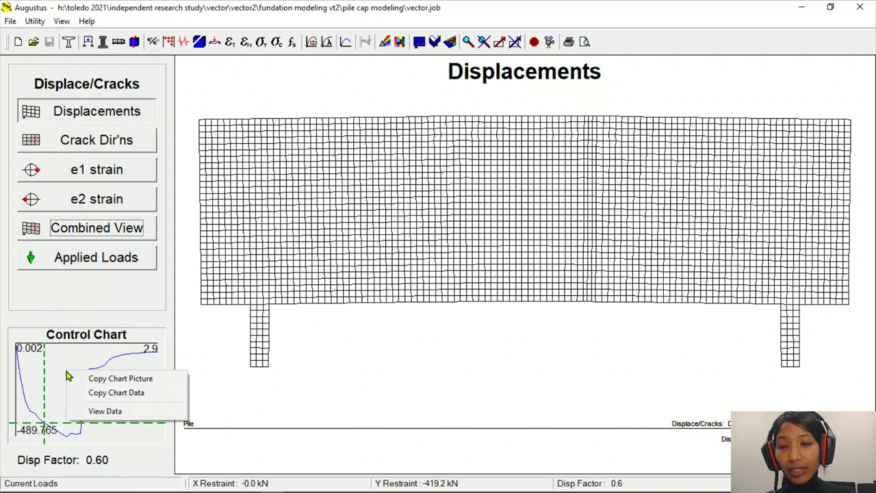
{"action": "left_click", "coordinate": [103, 412]}
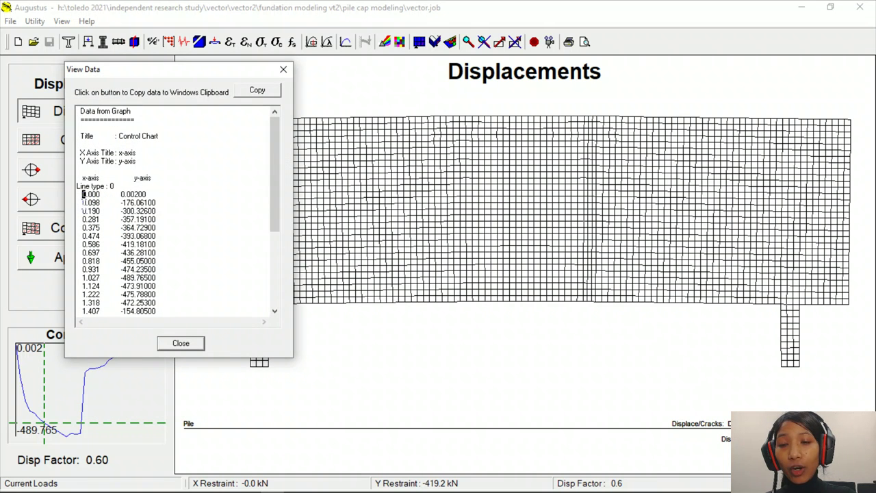
{"action": "left_click_drag", "start_coordinate": [83, 195], "coordinate": [146, 358]}
{"action": "right_click", "coordinate": [121, 186]}
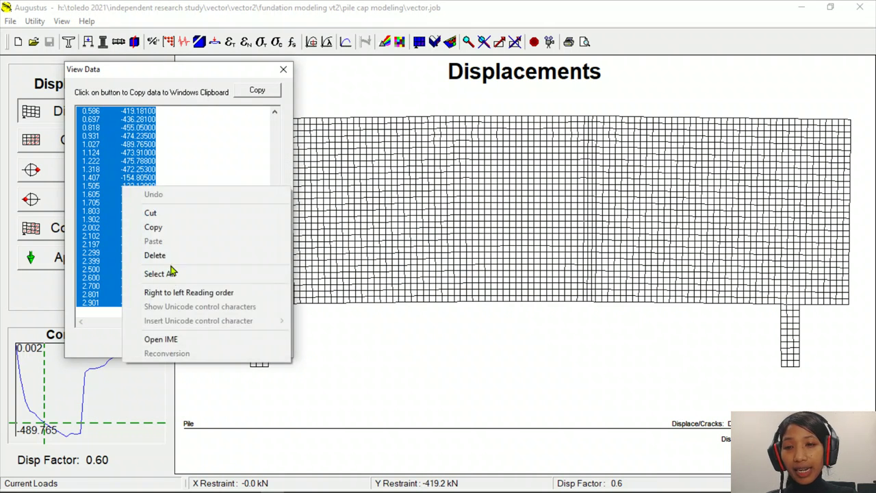
{"action": "left_click", "coordinate": [171, 230]}
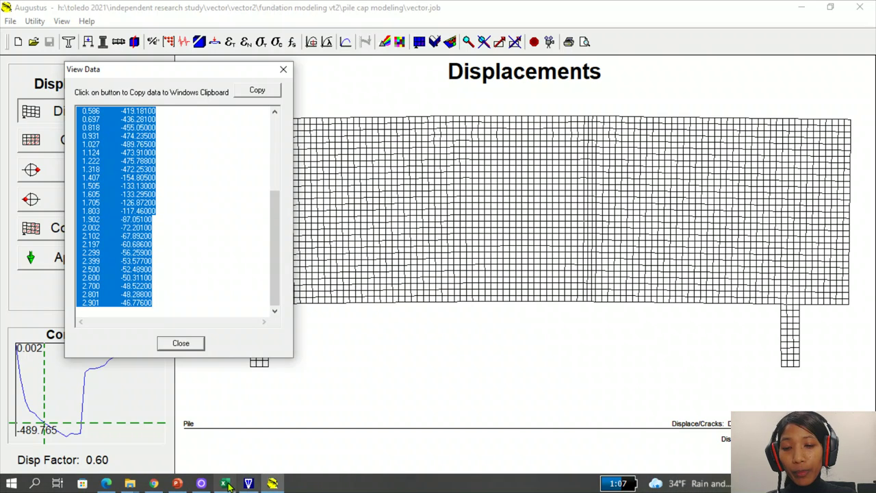
Switch to the Pile Cap Data plot workbook in Excel, clear the old data block from D34 down, and paste the copied values at D34
{"action": "left_click", "coordinate": [225, 485]}
{"action": "scroll", "coordinate": [335, 353], "scroll_direction": "down", "scroll_amount": 4}
{"action": "left_click_drag", "start_coordinate": [183, 219], "coordinate": [378, 446]}
{"action": "scroll", "coordinate": [377, 445], "scroll_direction": "up", "scroll_amount": 8}
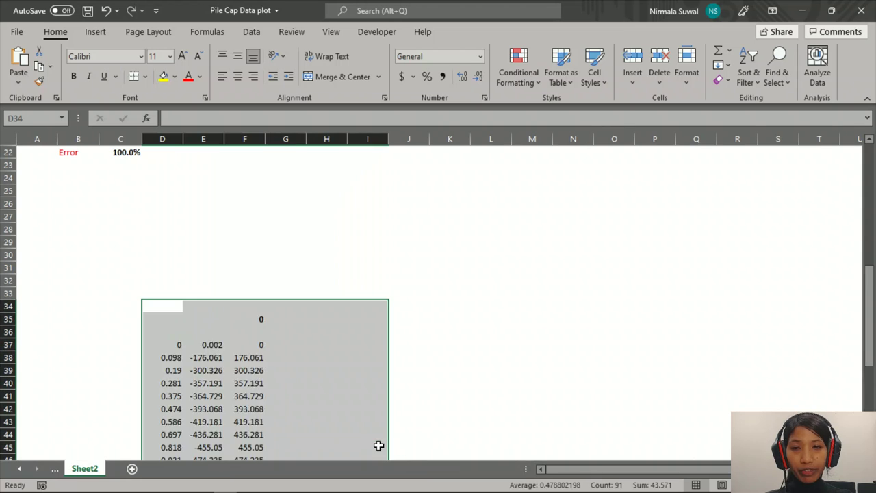
{"action": "key", "text": "Delete"}
{"action": "left_click", "coordinate": [154, 308]}
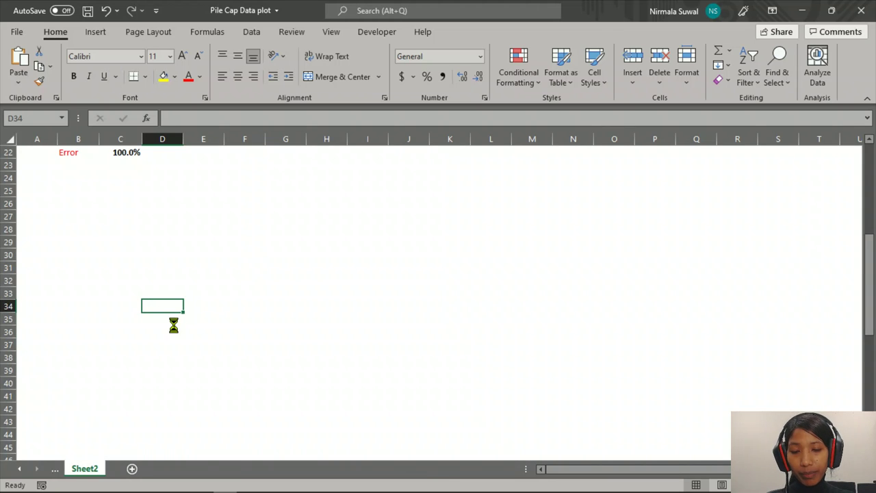
{"action": "key", "text": "ctrl+v"}
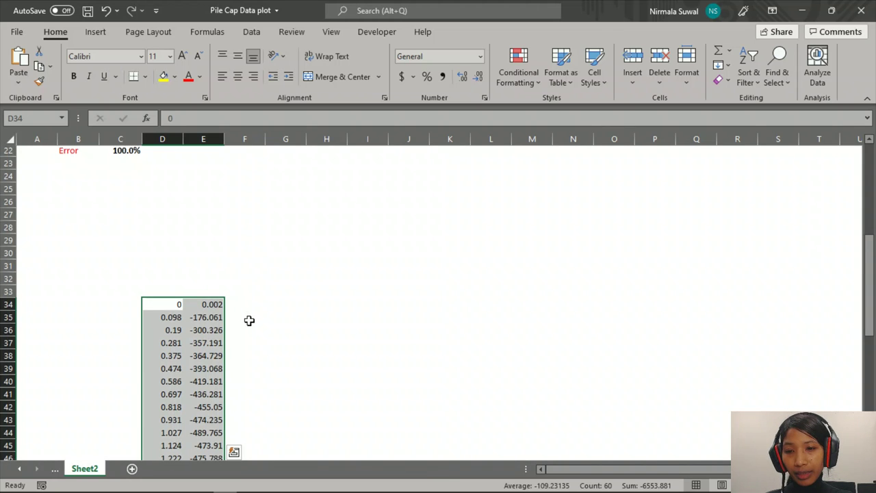
Enter =-E34 in F34 and fill the formula down beside the pasted data to reverse the sign of the loads
{"action": "scroll", "coordinate": [247, 311], "scroll_direction": "down", "scroll_amount": 3}
{"action": "scroll", "coordinate": [236, 274], "scroll_direction": "up", "scroll_amount": 1}
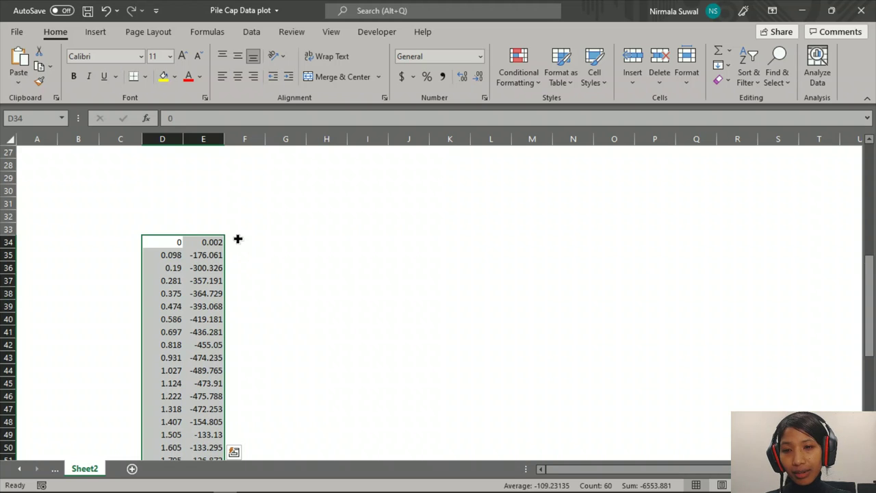
{"action": "left_click", "coordinate": [238, 241]}
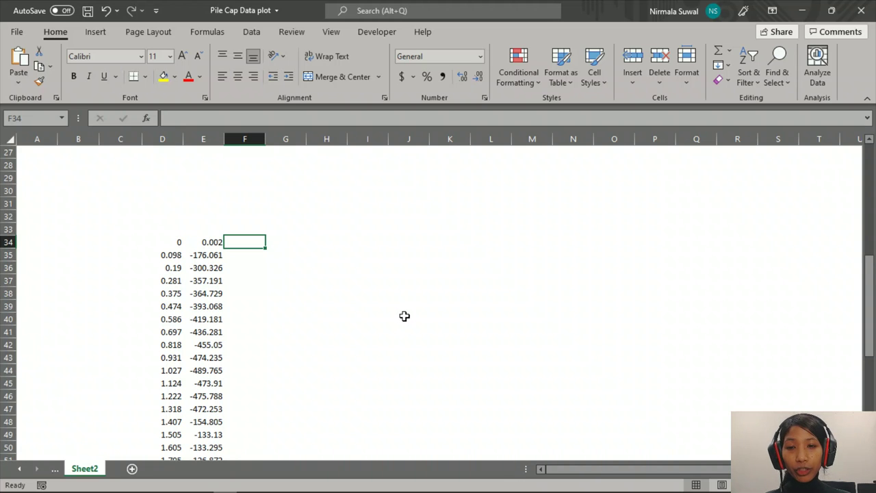
{"action": "type", "text": "="}
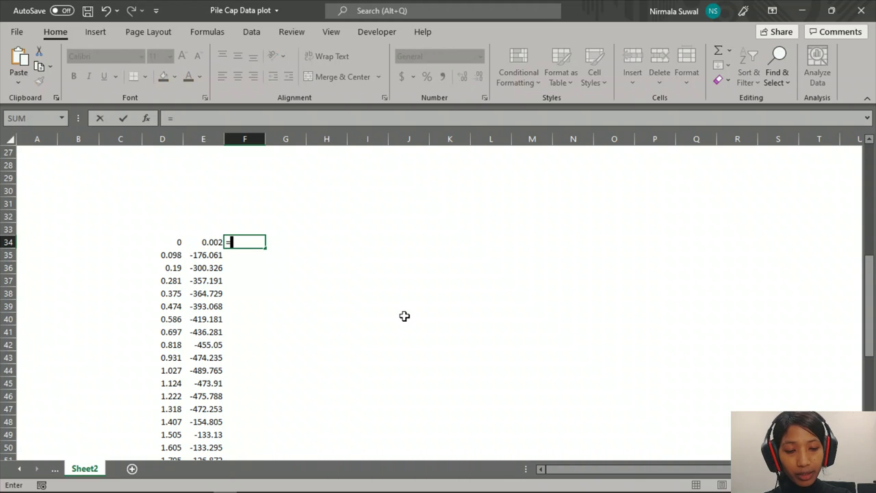
{"action": "type", "text": "-"}
{"action": "key", "text": "Left"}
{"action": "key", "text": "Return"}
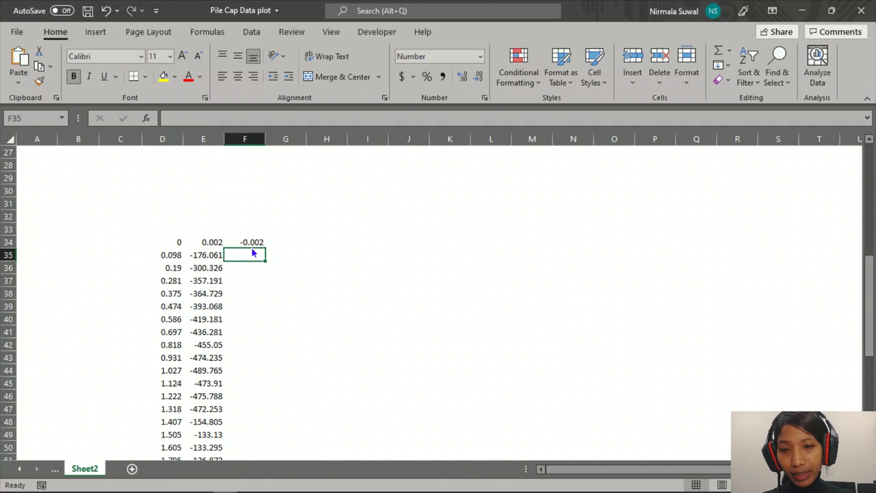
{"action": "left_click", "coordinate": [254, 241]}
{"action": "double_click", "coordinate": [266, 245]}
Replace the first load value in F34 with 0
{"action": "left_click", "coordinate": [233, 242]}
{"action": "type", "text": "0"}
{"action": "key", "text": "Return"}
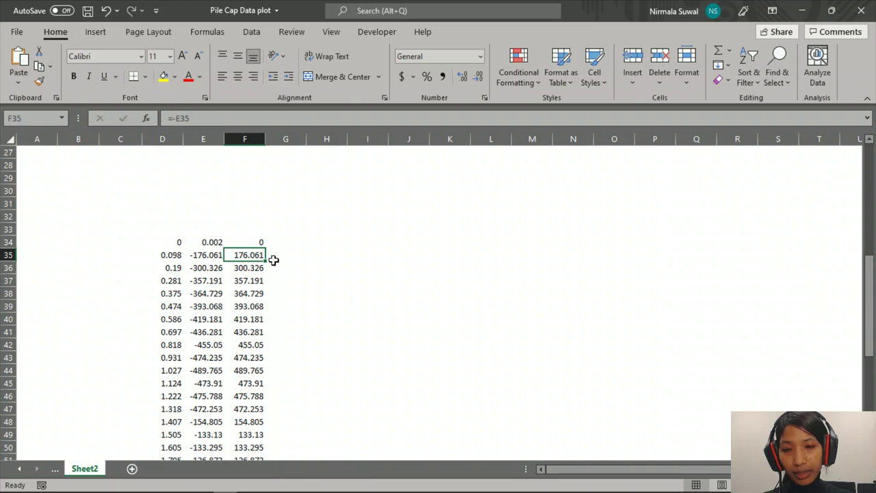
{"action": "left_click_drag", "start_coordinate": [244, 244], "coordinate": [247, 268]}
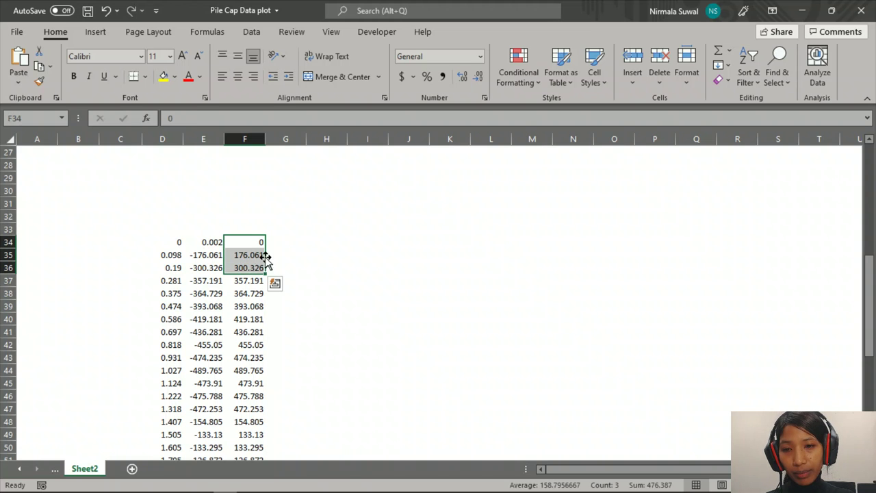
Add a legend on the right side of the Load Deformation Curve (Uplift Load) chart
{"action": "left_click_drag", "start_coordinate": [868, 304], "coordinate": [861, 205]}
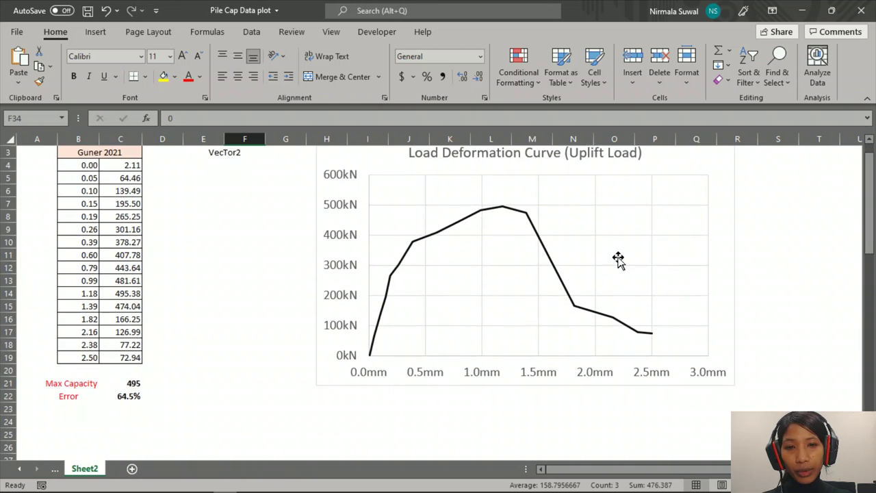
{"action": "scroll", "coordinate": [438, 264], "scroll_direction": "up", "scroll_amount": 1}
{"action": "left_click", "coordinate": [435, 256]}
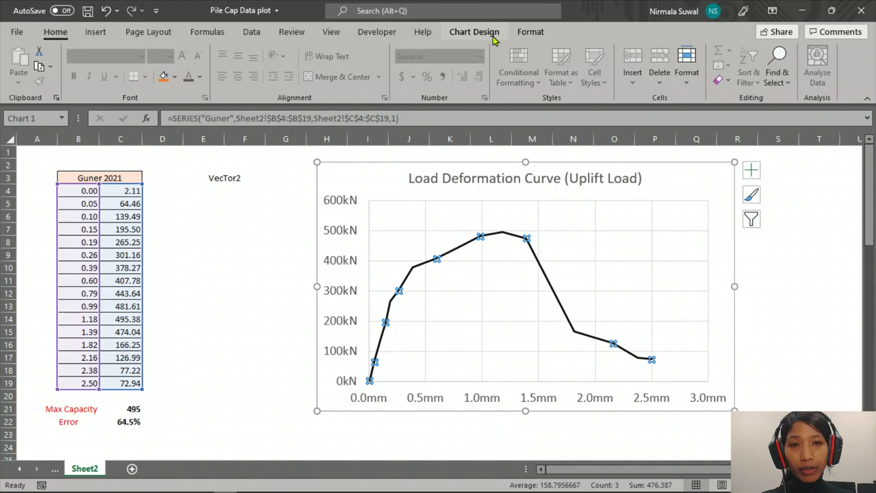
{"action": "left_click", "coordinate": [457, 32]}
{"action": "left_click", "coordinate": [26, 75]}
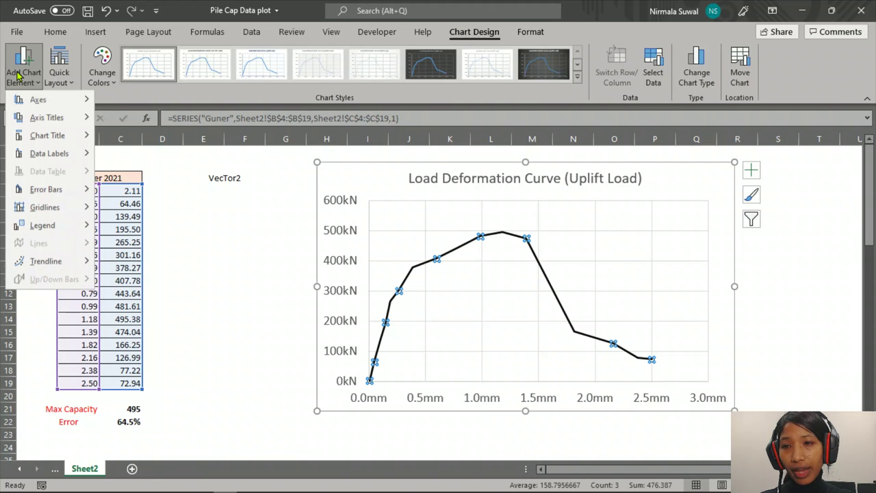
{"action": "mouse_move", "coordinate": [35, 228]}
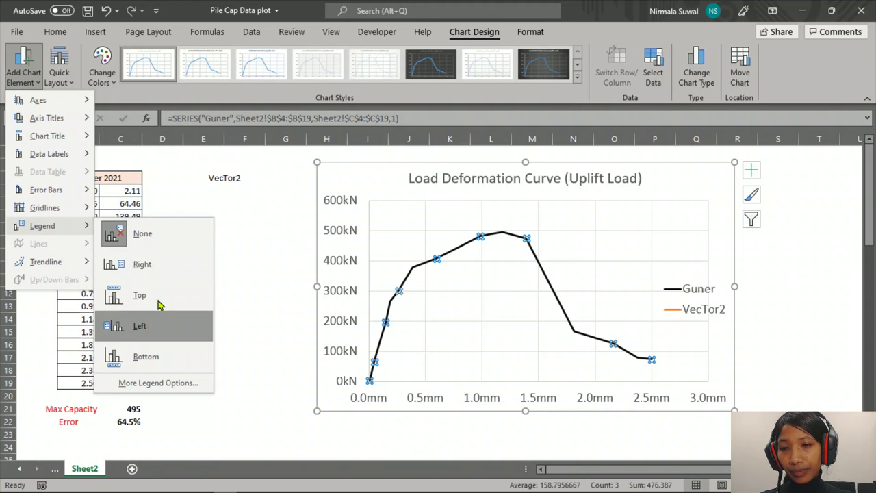
{"action": "left_click", "coordinate": [144, 266]}
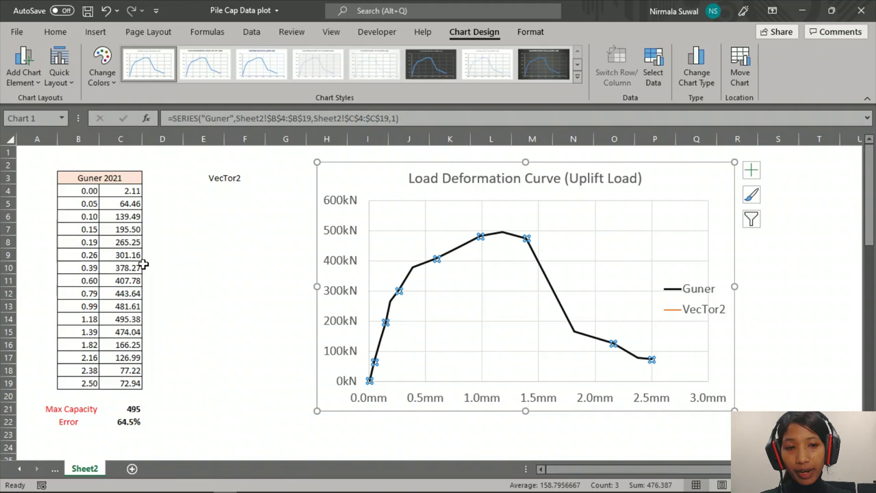
Rename the Guner series of the Load Deformation Curve chart to Paper and move the legend inward over the plot area
{"action": "right_click", "coordinate": [620, 284]}
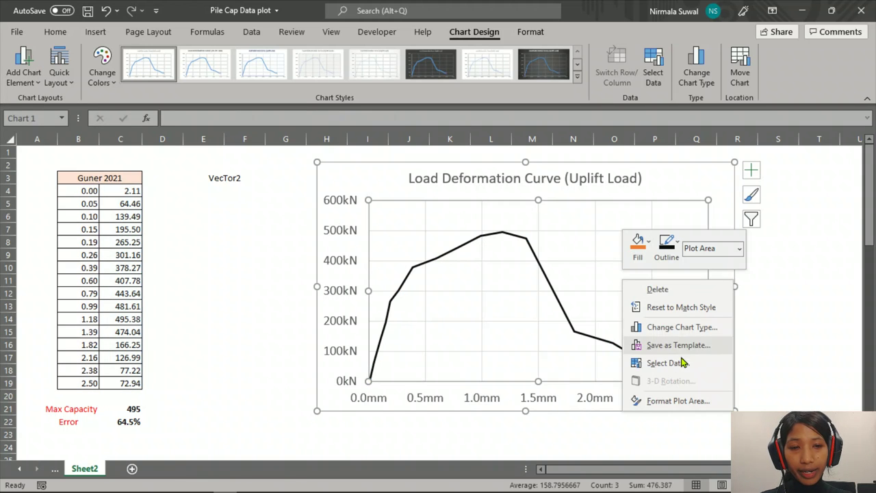
{"action": "left_click", "coordinate": [472, 307]}
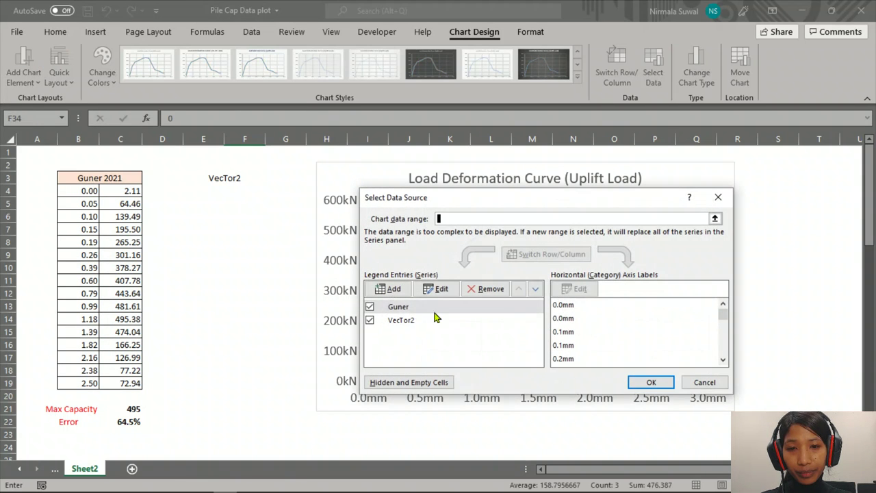
{"action": "left_click", "coordinate": [400, 306]}
{"action": "left_click", "coordinate": [438, 291]}
{"action": "type", "text": "Paper"}
{"action": "left_click", "coordinate": [564, 340]}
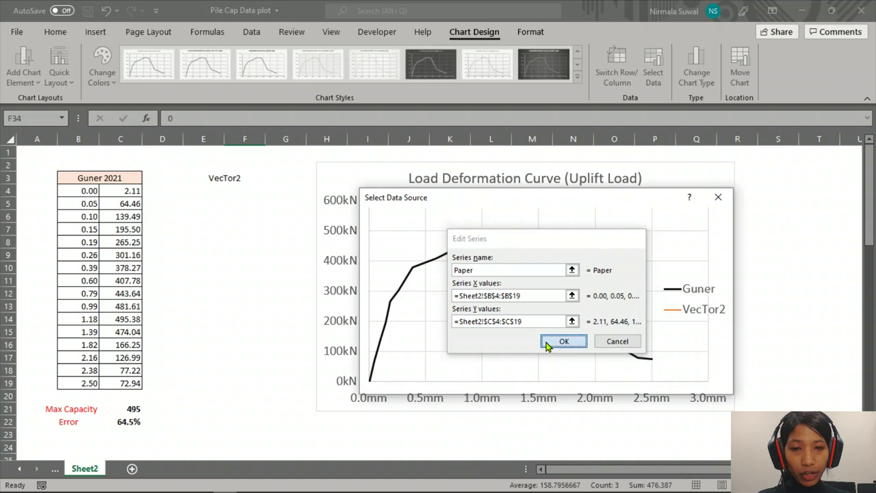
{"action": "left_click", "coordinate": [418, 318]}
{"action": "left_click", "coordinate": [652, 382]}
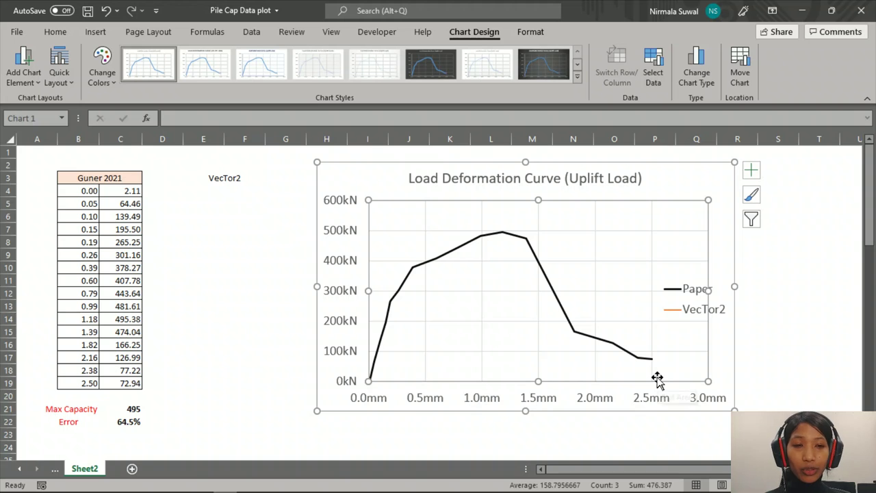
{"action": "left_click", "coordinate": [690, 298]}
{"action": "left_click_drag", "start_coordinate": [671, 277], "coordinate": [641, 267]}
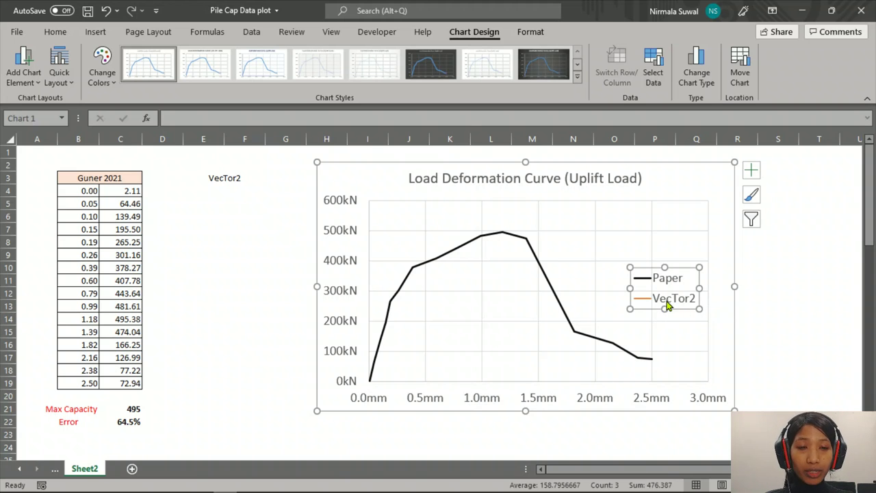
Remove the VecTor2 series from the Load Deformation Curve chart's data source
{"action": "right_click", "coordinate": [565, 237]}
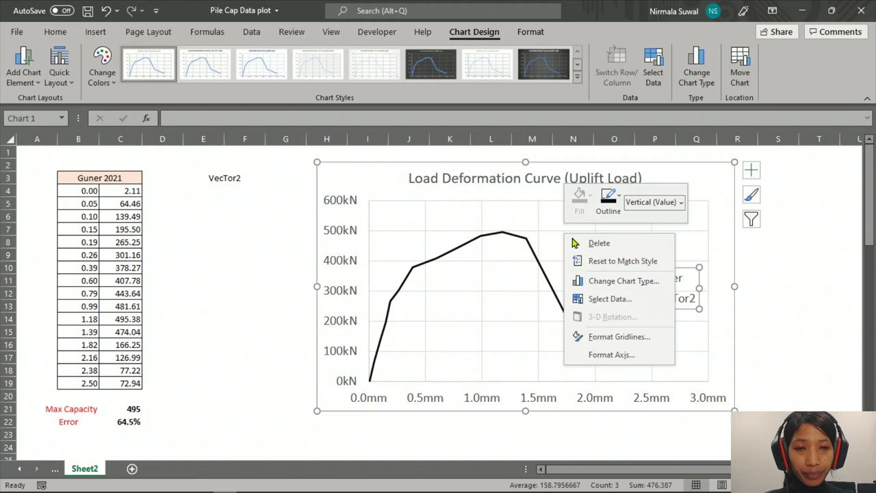
{"action": "left_click", "coordinate": [608, 299]}
{"action": "left_click", "coordinate": [409, 320]}
{"action": "left_click", "coordinate": [487, 288]}
{"action": "left_click", "coordinate": [650, 382]}
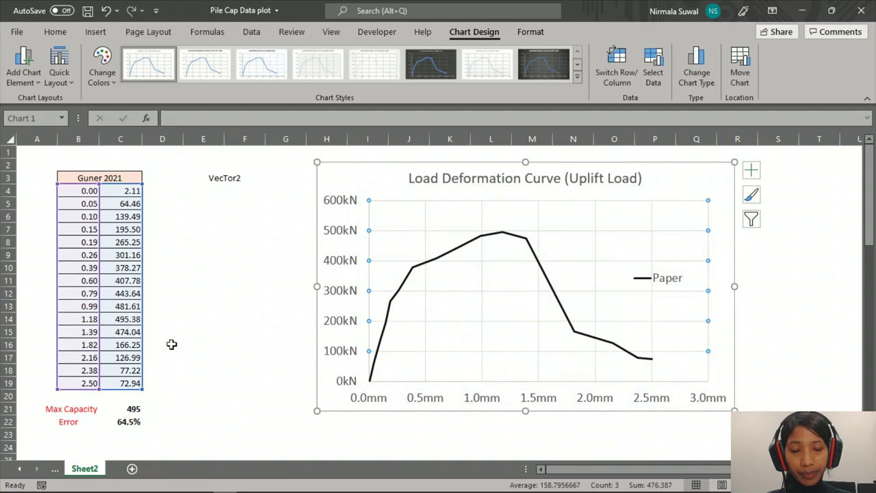
Copy the sign-reversed loads in F34:F63 and paste them as values at F4 under the VecTor2 heading
{"action": "scroll", "coordinate": [172, 344], "scroll_direction": "down", "scroll_amount": 6}
{"action": "left_click_drag", "start_coordinate": [235, 347], "coordinate": [255, 377]}
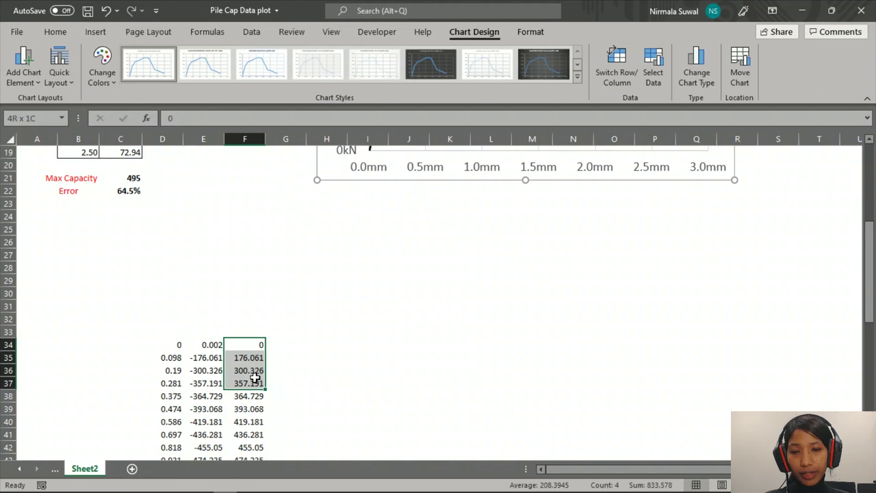
{"action": "key", "text": "ctrl+q"}
{"action": "key", "text": "shift+Down"}
{"action": "key", "text": "shift+Down"}
{"action": "key", "text": "shift+Down"}
{"action": "key", "text": "shift+Down"}
{"action": "key", "text": "shift+Down"}
{"action": "key", "text": "shift+Down"}
{"action": "key", "text": "shift+Down"}
{"action": "key", "text": "shift+Down"}
{"action": "key", "text": "shift+Down"}
{"action": "key", "text": "shift+Down"}
{"action": "key", "text": "shift+Down"}
{"action": "key", "text": "shift+Down"}
{"action": "key", "text": "shift+Down"}
{"action": "key", "text": "shift+Down"}
{"action": "key", "text": "shift+Down"}
{"action": "key", "text": "shift+Down"}
{"action": "key", "text": "shift+Down"}
{"action": "key", "text": "shift+Down"}
{"action": "key", "text": "shift+Down"}
{"action": "key", "text": "shift+Down"}
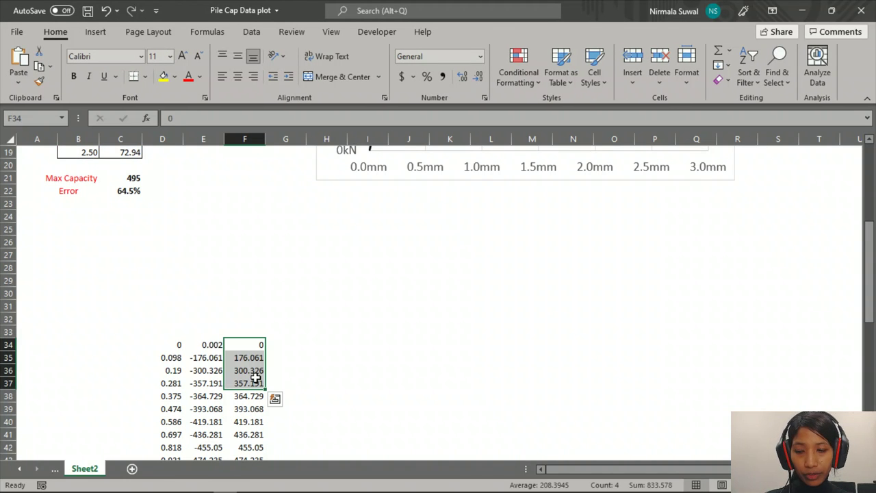
{"action": "key", "text": "ctrl+c"}
{"action": "scroll", "coordinate": [301, 164], "scroll_direction": "up", "scroll_amount": 13}
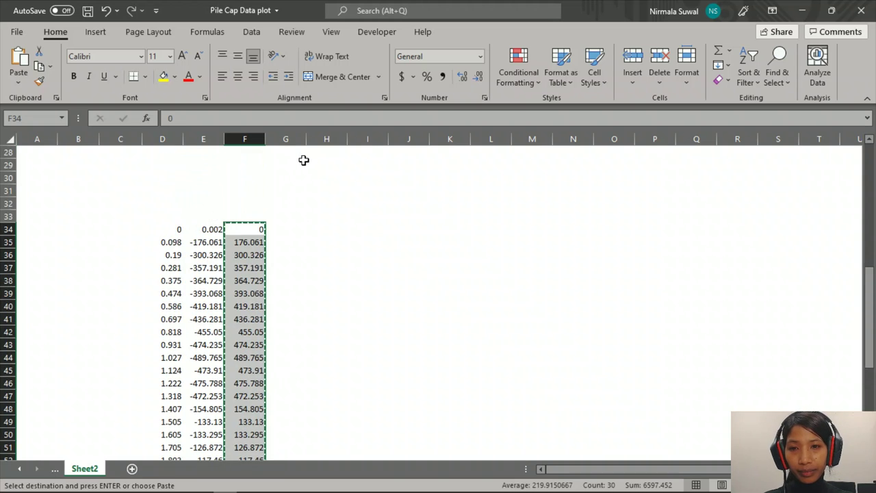
{"action": "scroll", "coordinate": [292, 177], "scroll_direction": "up", "scroll_amount": 1}
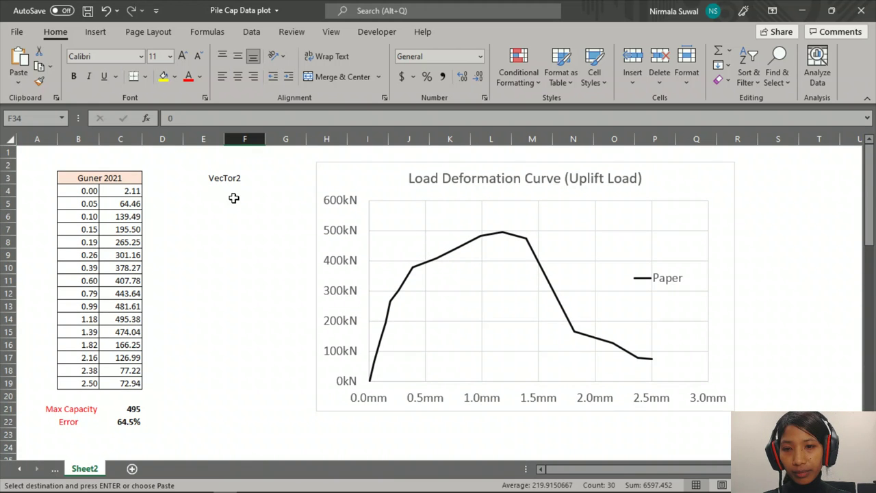
{"action": "left_click", "coordinate": [235, 189]}
{"action": "right_click", "coordinate": [236, 189]}
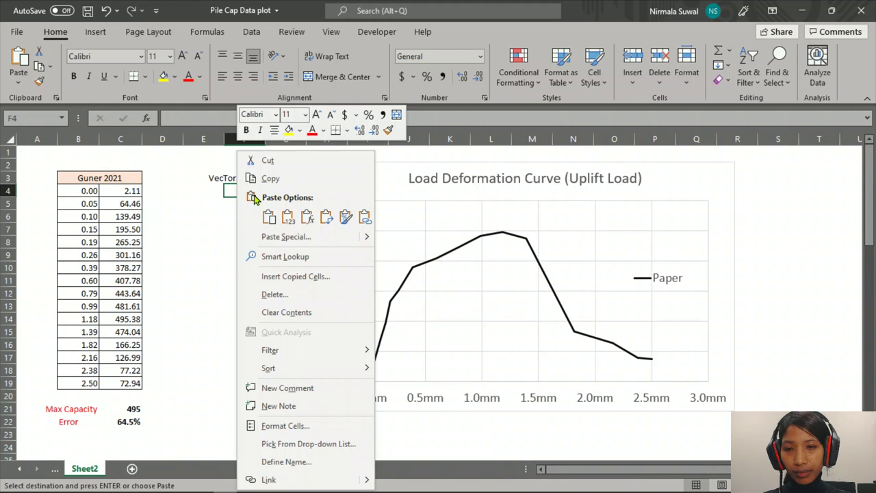
{"action": "left_click", "coordinate": [290, 213]}
Copy the displacements in D34:D63 and paste them as values at E4, beside the VecTor2 loads
{"action": "scroll", "coordinate": [241, 371], "scroll_direction": "down", "scroll_amount": 2}
{"action": "scroll", "coordinate": [241, 371], "scroll_direction": "down", "scroll_amount": 4}
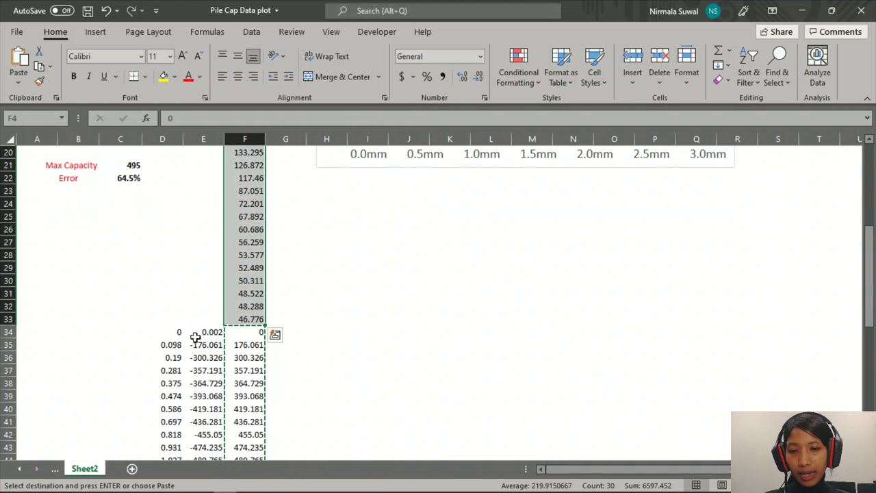
{"action": "left_click", "coordinate": [176, 332]}
{"action": "key", "text": "ctrl+shift+Down"}
{"action": "key", "text": "ctrl+c"}
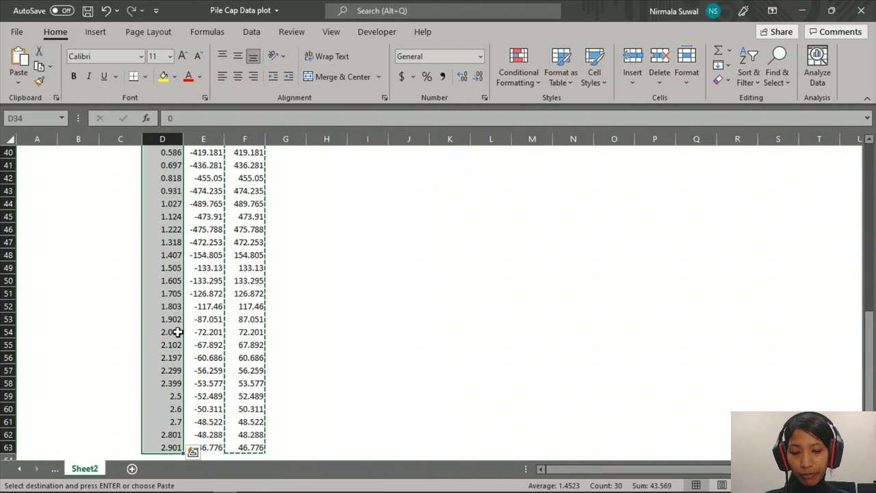
{"action": "scroll", "coordinate": [238, 329], "scroll_direction": "up", "scroll_amount": 5}
{"action": "left_click_drag", "start_coordinate": [868, 363], "coordinate": [868, 308]}
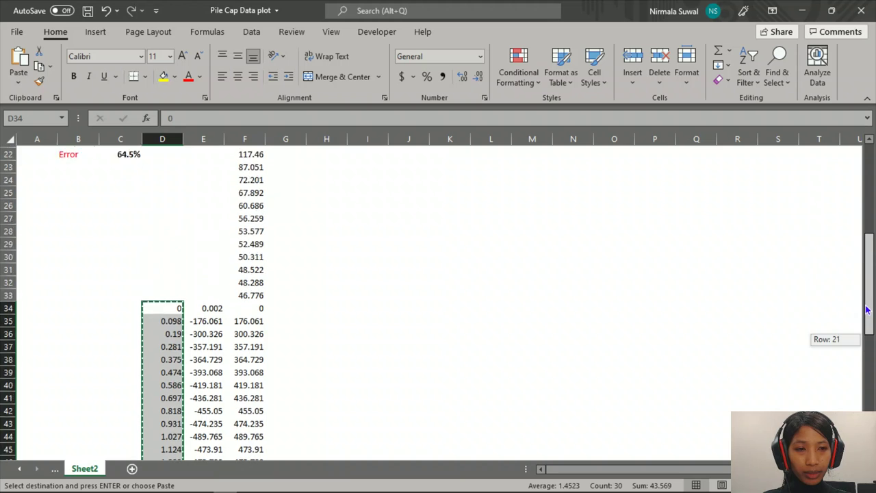
{"action": "scroll", "coordinate": [194, 278], "scroll_direction": "up", "scroll_amount": 4}
{"action": "scroll", "coordinate": [229, 220], "scroll_direction": "up", "scroll_amount": 3}
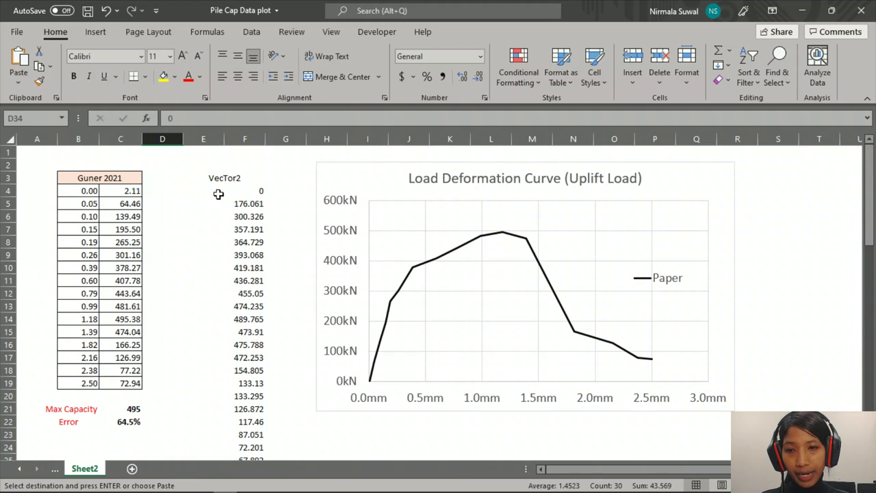
{"action": "right_click", "coordinate": [213, 192]}
{"action": "left_click", "coordinate": [262, 219]}
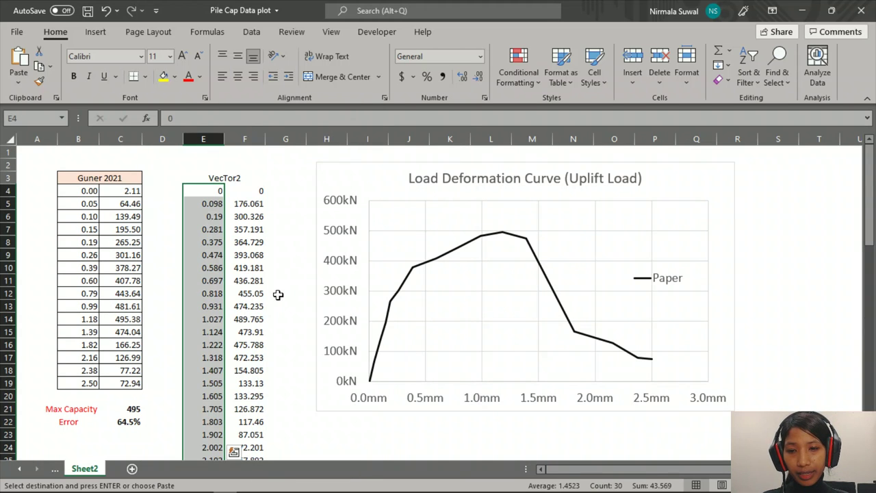
Delete the original pasted data block in columns D to F from row 34 down
{"action": "scroll", "coordinate": [242, 329], "scroll_direction": "down", "scroll_amount": 4}
{"action": "scroll", "coordinate": [233, 445], "scroll_direction": "down", "scroll_amount": 2}
{"action": "left_click_drag", "start_coordinate": [163, 333], "coordinate": [258, 387]}
{"action": "key", "text": "ctrl+shift+Down"}
{"action": "key", "text": "Delete"}
Add a new chart series named VecTor2 with the displacements in E4:E33 as its X values
{"action": "scroll", "coordinate": [255, 388], "scroll_direction": "up", "scroll_amount": 7}
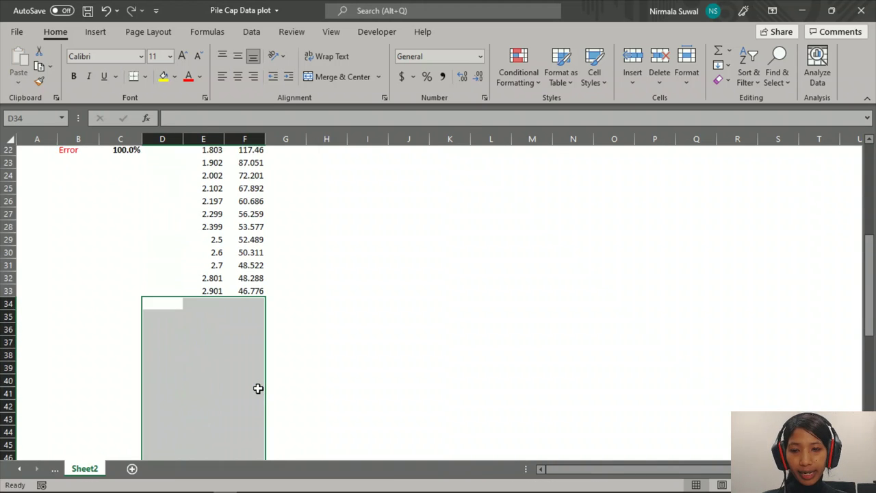
{"action": "scroll", "coordinate": [468, 315], "scroll_direction": "up", "scroll_amount": 4}
{"action": "scroll", "coordinate": [468, 315], "scroll_direction": "up", "scroll_amount": 2}
{"action": "right_click", "coordinate": [431, 184]}
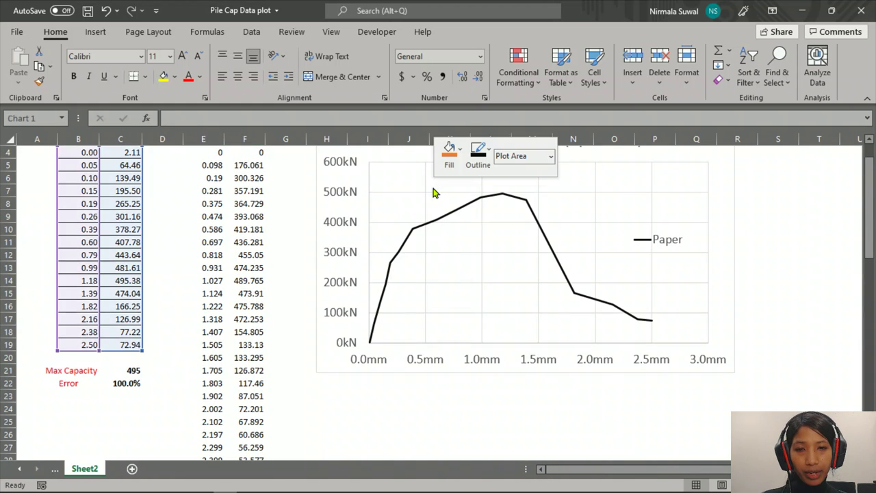
{"action": "left_click", "coordinate": [479, 270]}
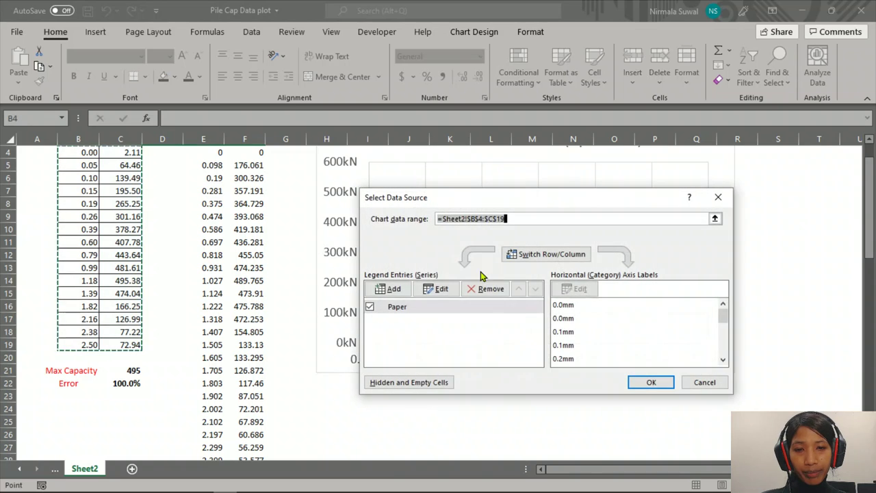
{"action": "left_click", "coordinate": [387, 290]}
{"action": "scroll", "coordinate": [507, 355], "scroll_direction": "up", "scroll_amount": 1}
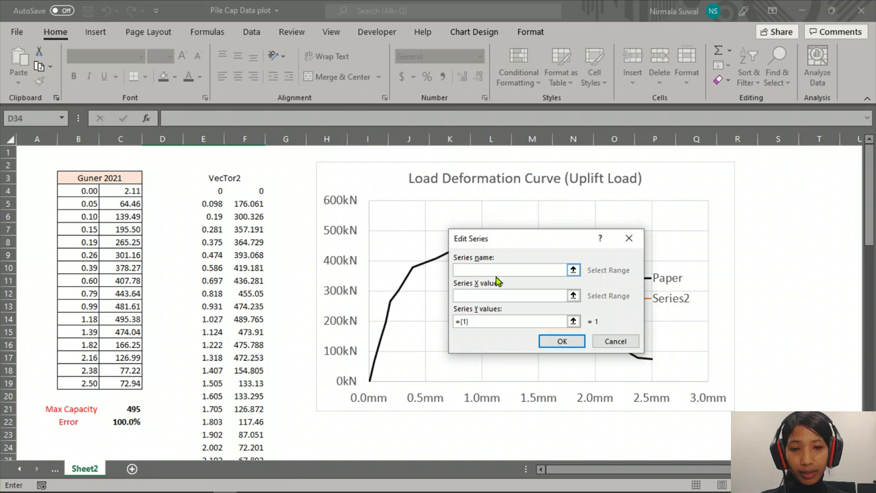
{"action": "type", "text": "VecTor"}
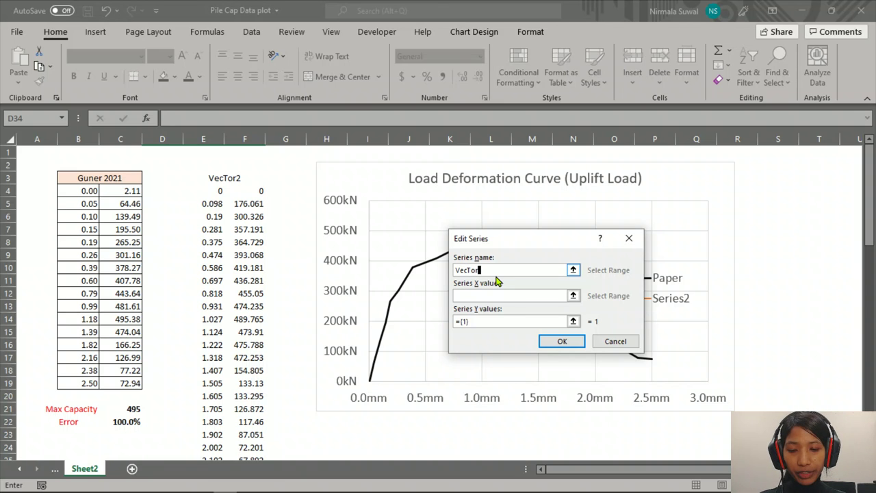
{"action": "type", "text": "2"}
{"action": "left_click", "coordinate": [573, 295]}
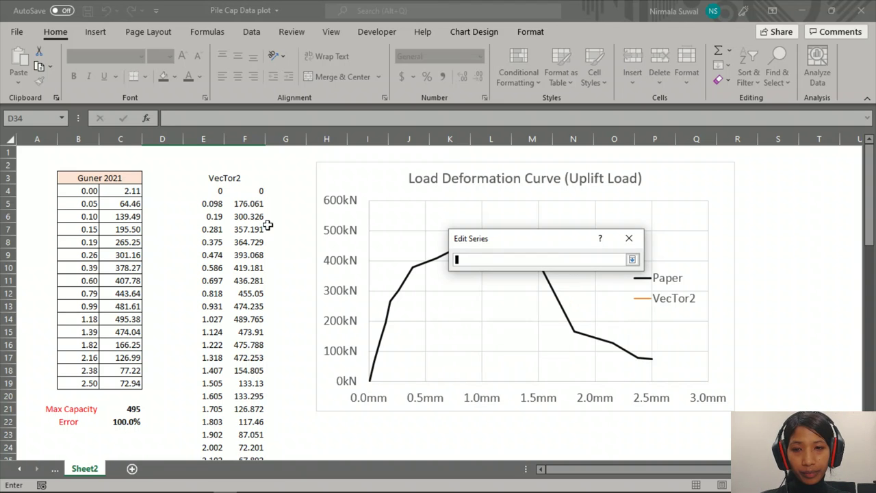
{"action": "left_click", "coordinate": [204, 189]}
{"action": "scroll", "coordinate": [218, 209], "scroll_direction": "down", "scroll_amount": 1}
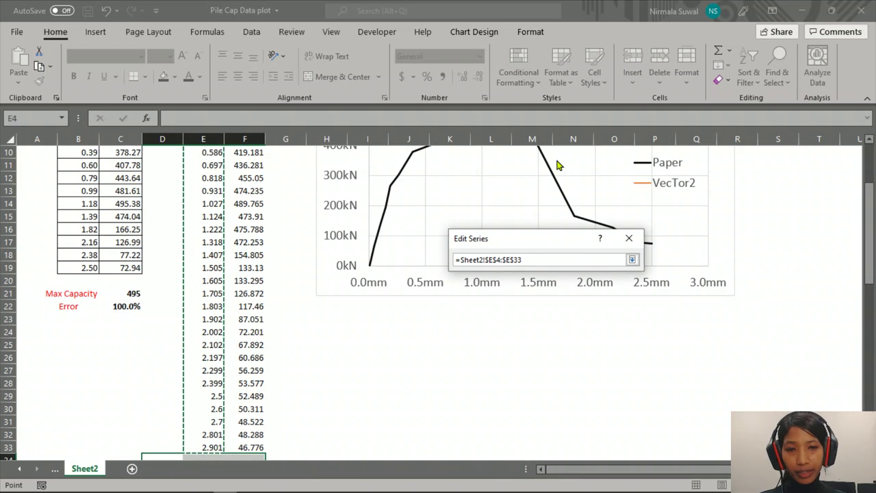
{"action": "left_click", "coordinate": [631, 260]}
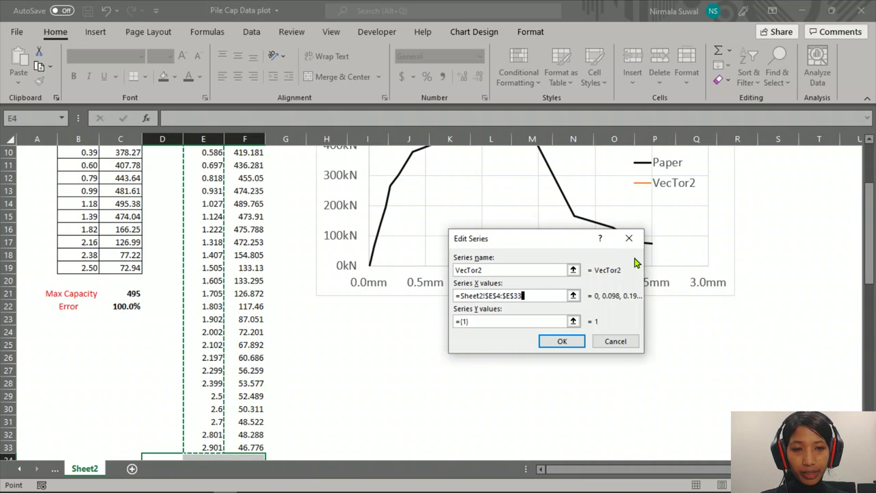
Set the VecTor2 series' Y values to the loads in F4:F33 and apply the chart's data source
{"action": "left_click", "coordinate": [574, 321]}
{"action": "scroll", "coordinate": [267, 247], "scroll_direction": "up", "scroll_amount": 3}
{"action": "left_click", "coordinate": [253, 196]}
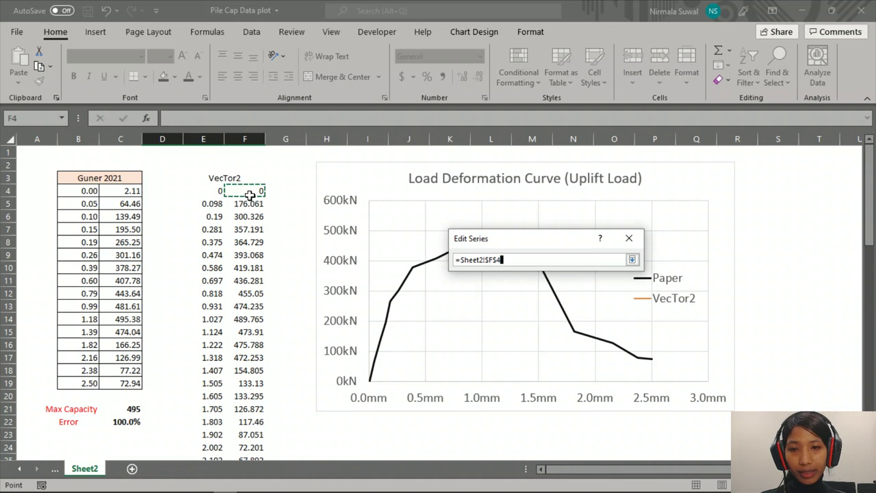
{"action": "key", "text": "ctrl+shift+Down"}
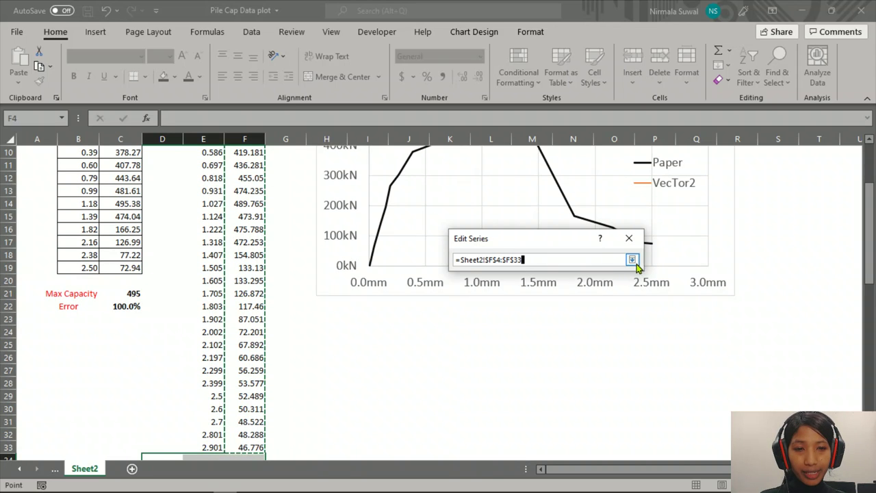
{"action": "left_click", "coordinate": [631, 259]}
{"action": "left_click", "coordinate": [561, 340]}
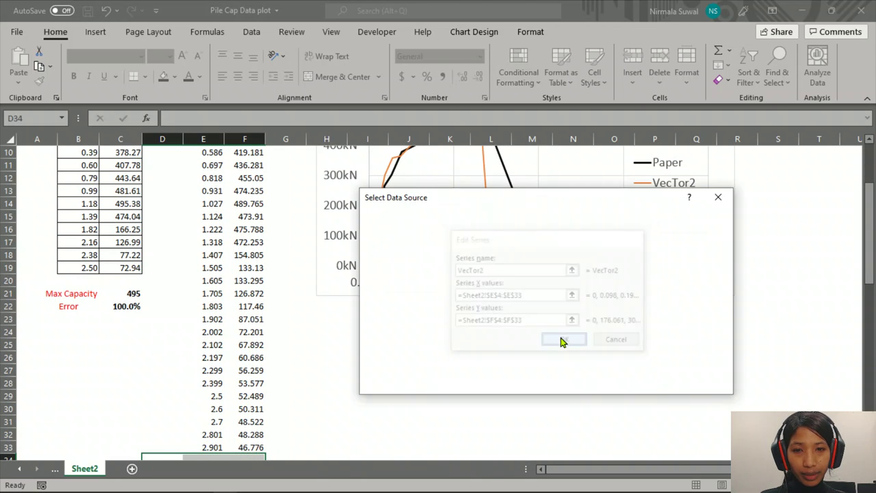
{"action": "left_click", "coordinate": [649, 382]}
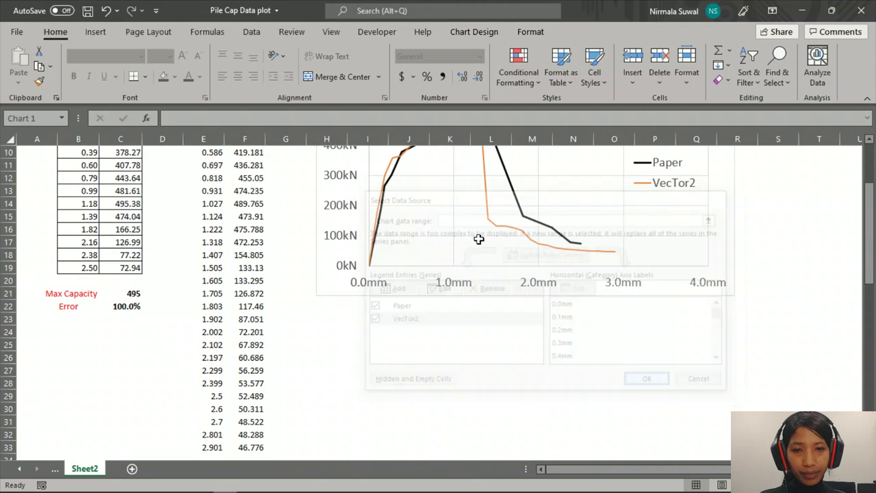
Change the outline colour of the VecTor2 curve to blue
{"action": "left_click", "coordinate": [487, 205]}
{"action": "right_click", "coordinate": [487, 205]}
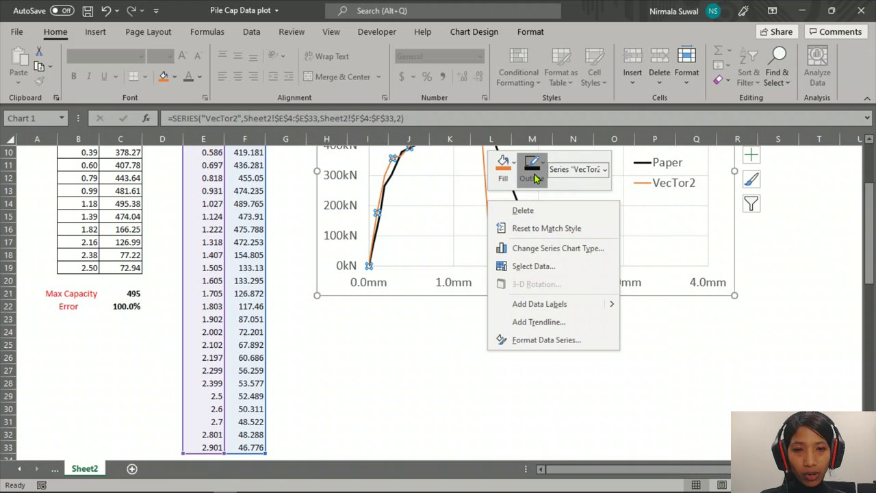
{"action": "left_click", "coordinate": [531, 168]}
{"action": "left_click", "coordinate": [600, 322]}
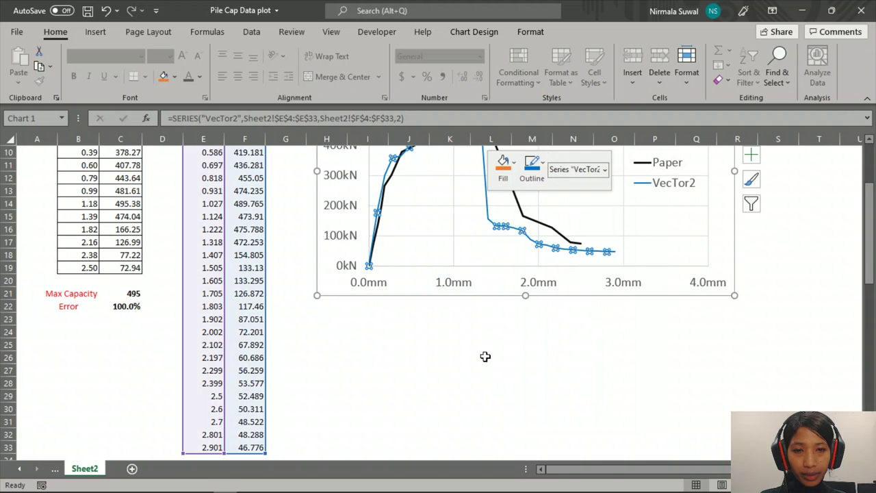
{"action": "left_click", "coordinate": [487, 357]}
{"action": "scroll", "coordinate": [684, 355], "scroll_direction": "up", "scroll_amount": 3}
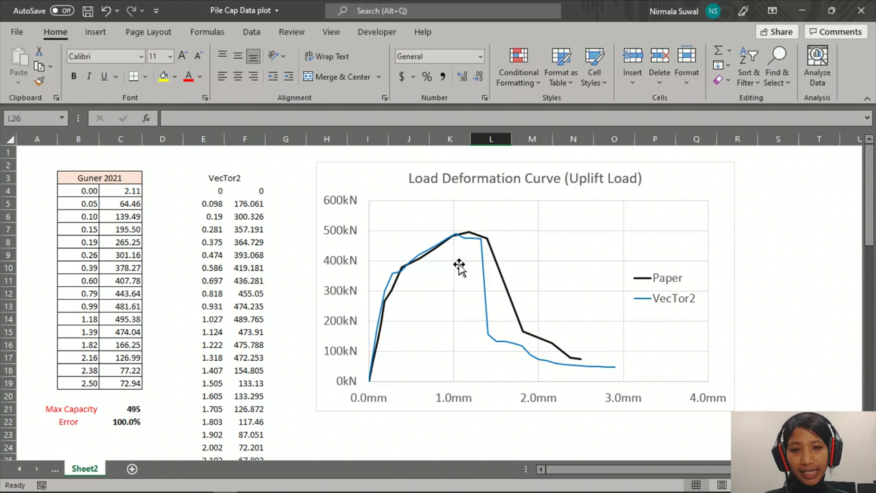
Switch to the Guner and Chiluwal 2021 paper in Chrome, examine the monotonic tension curves in Fig. 12, and return to the workbook
{"action": "left_click", "coordinate": [513, 305]}
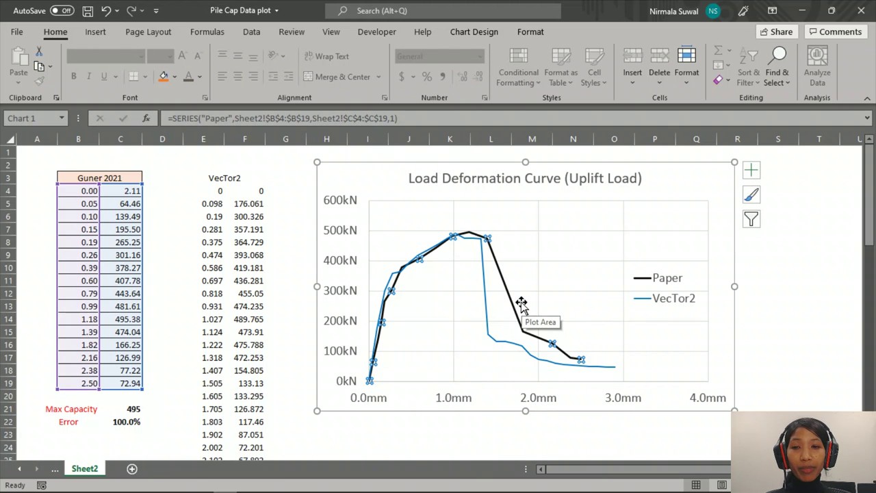
{"action": "mouse_move", "coordinate": [173, 484]}
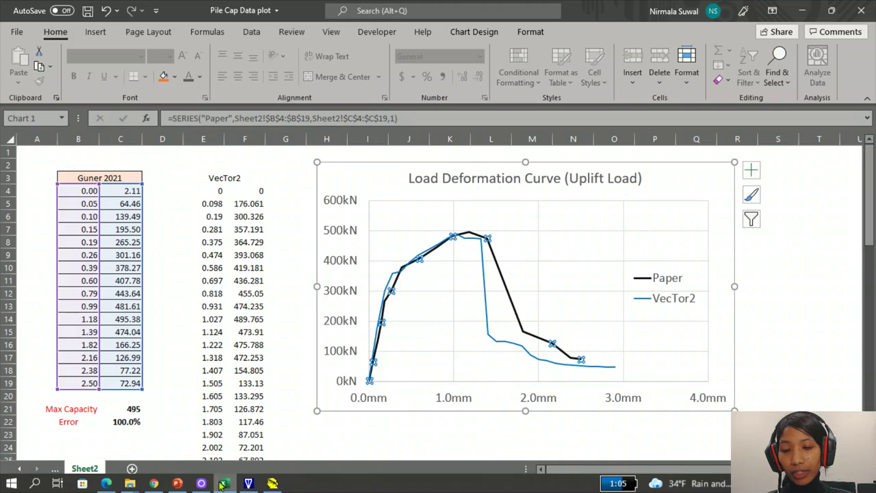
{"action": "left_click", "coordinate": [154, 483]}
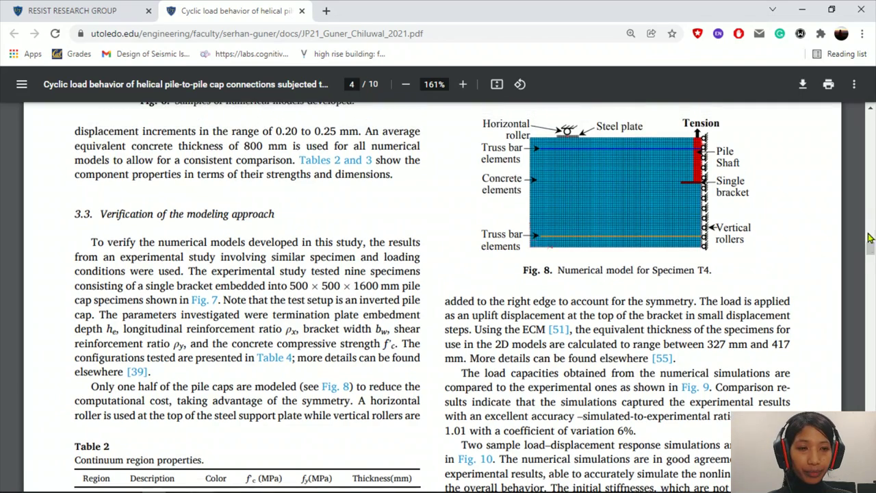
{"action": "scroll", "coordinate": [871, 259], "scroll_direction": "down", "scroll_amount": 2}
{"action": "left_click_drag", "start_coordinate": [871, 259], "coordinate": [871, 301]}
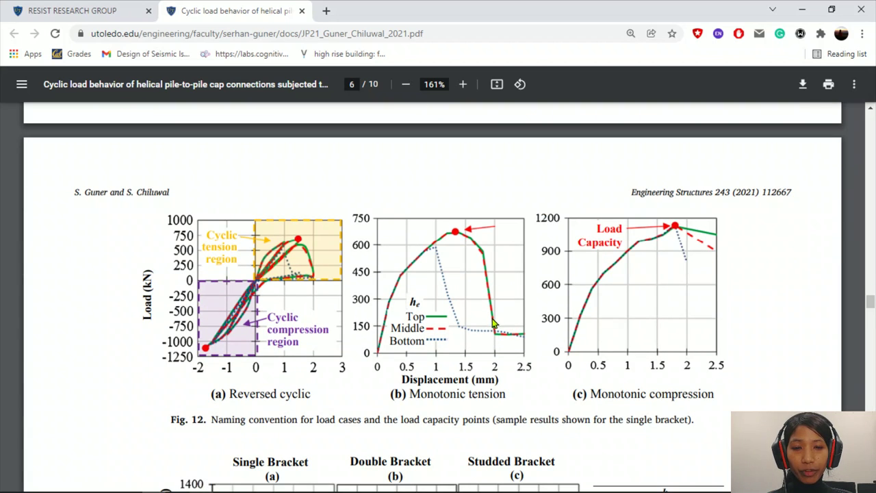
{"action": "left_click", "coordinate": [803, 9]}
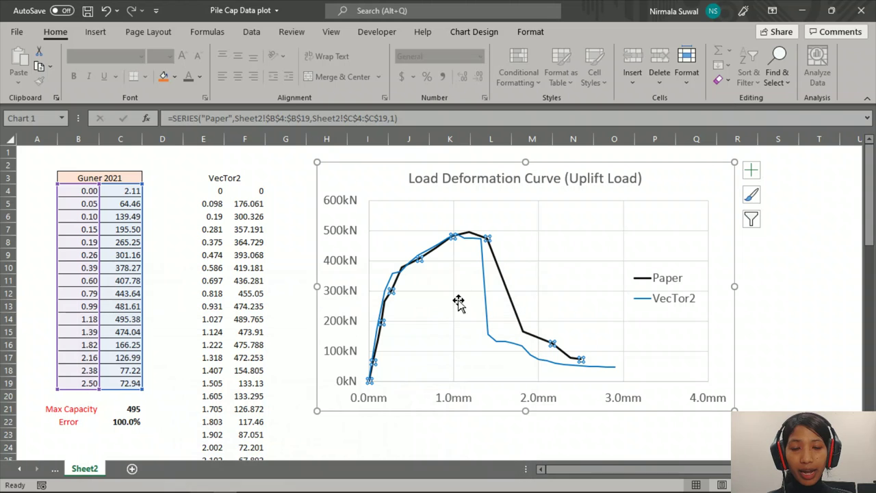
Examine the VecTor2 curve against the Paper curve up close across the load deformation chart
{"action": "left_click", "coordinate": [485, 288]}
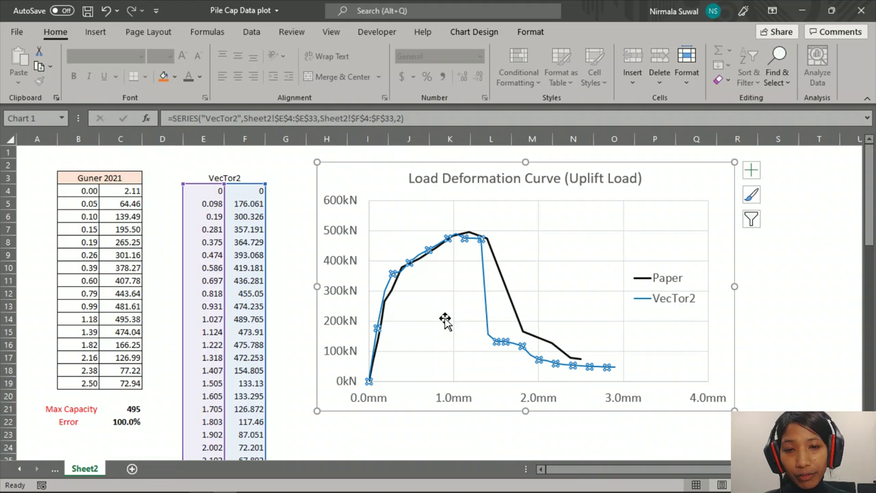
{"action": "scroll", "coordinate": [485, 332], "scroll_direction": "up", "scroll_amount": 5, "text": "ctrl"}
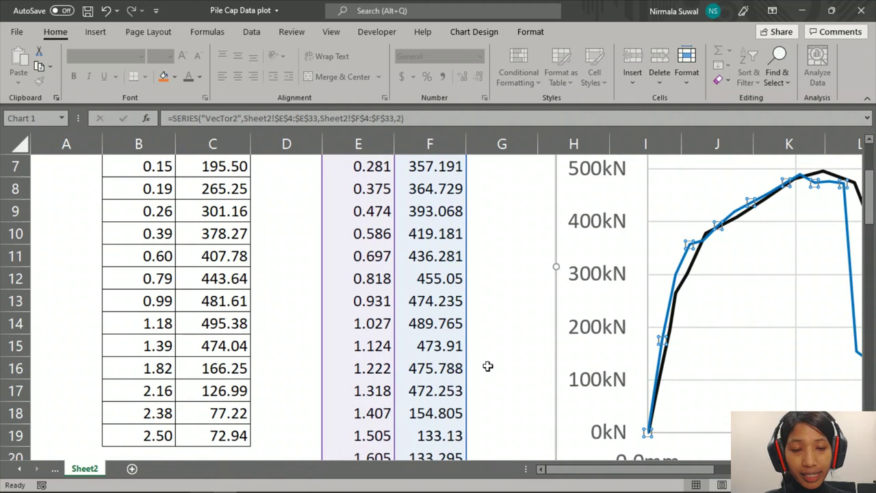
{"action": "scroll", "coordinate": [541, 367], "scroll_direction": "up", "scroll_amount": 2, "text": "ctrl"}
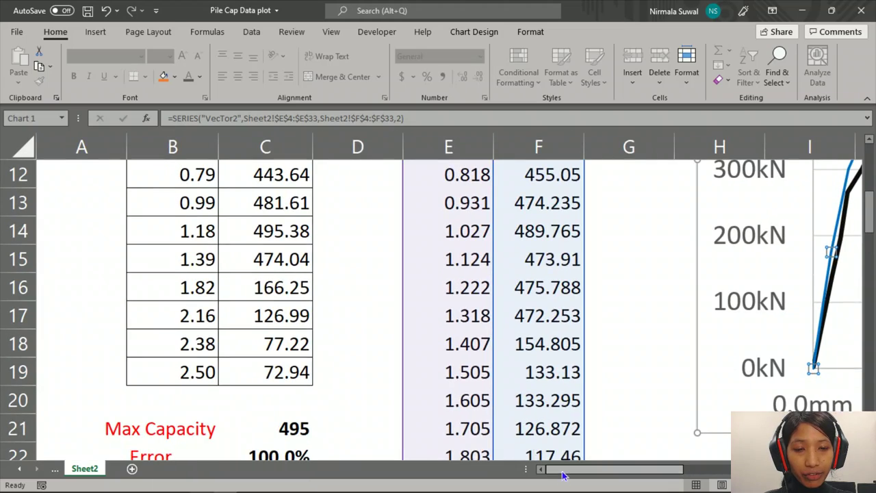
{"action": "scroll", "coordinate": [619, 424], "scroll_direction": "right", "scroll_amount": 3}
{"action": "scroll", "coordinate": [407, 345], "scroll_direction": "up", "scroll_amount": 2}
{"action": "scroll", "coordinate": [352, 372], "scroll_direction": "down", "scroll_amount": 1}
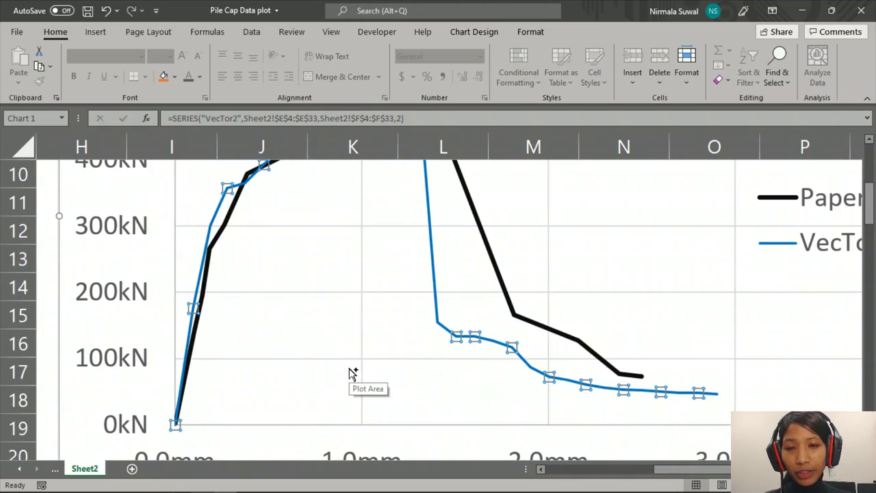
{"action": "scroll", "coordinate": [529, 368], "scroll_direction": "down", "scroll_amount": 2, "text": "ctrl"}
{"action": "scroll", "coordinate": [529, 368], "scroll_direction": "up", "scroll_amount": 1}
{"action": "scroll", "coordinate": [297, 411], "scroll_direction": "right", "scroll_amount": 3}
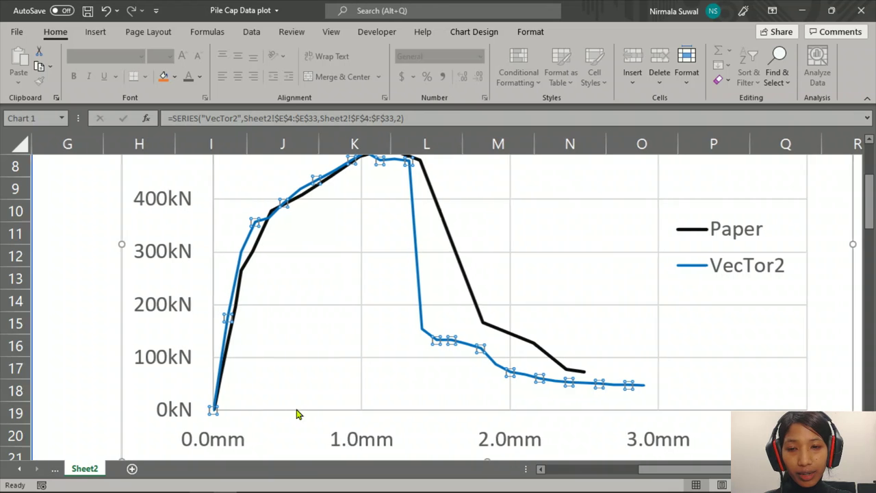
{"action": "scroll", "coordinate": [239, 390], "scroll_direction": "up", "scroll_amount": 2}
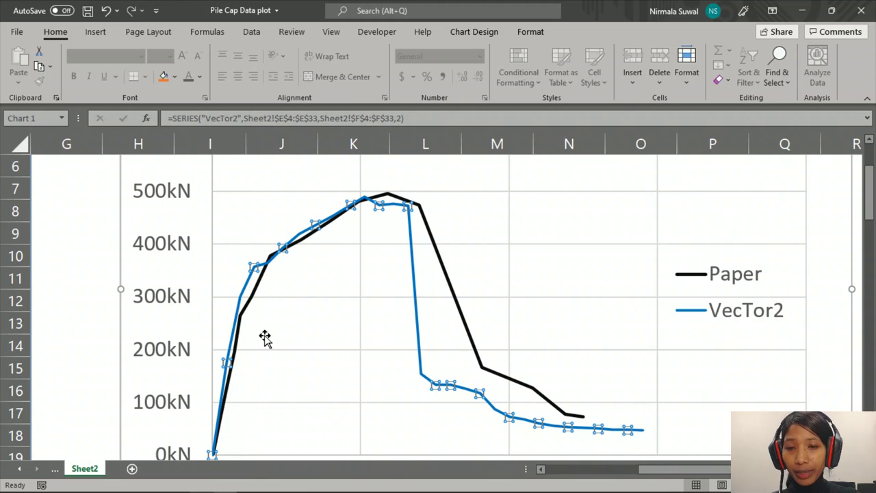
{"action": "mouse_move", "coordinate": [269, 270]}
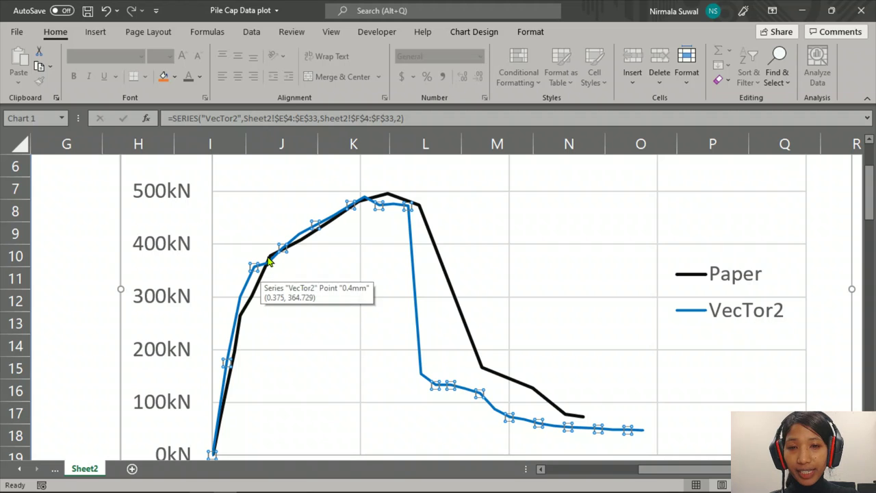
{"action": "scroll", "coordinate": [430, 239], "scroll_direction": "down", "scroll_amount": 3, "text": "ctrl"}
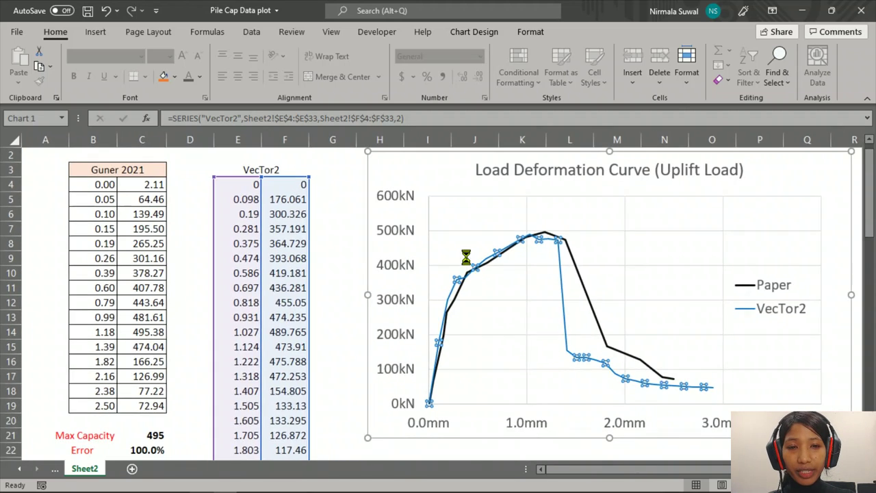
{"action": "scroll", "coordinate": [466, 256], "scroll_direction": "down", "scroll_amount": 2, "text": "ctrl"}
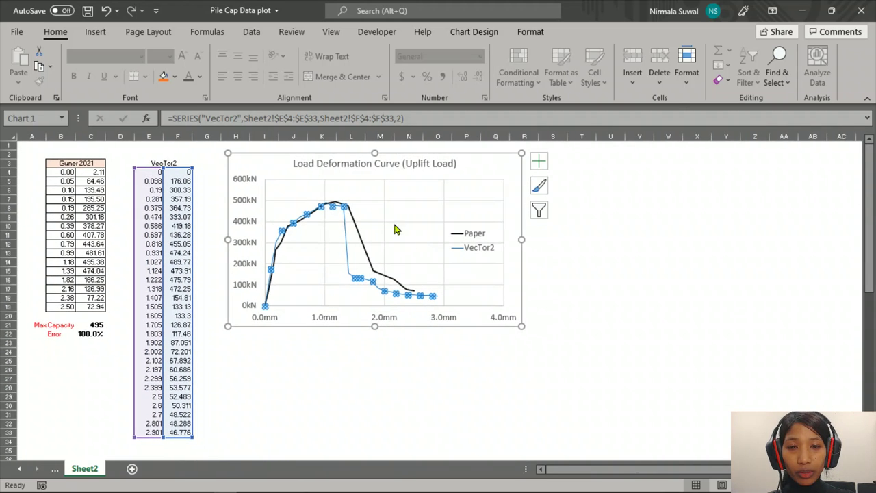
Calculate the maximum VecTor2 load from F4:F33 with a MAX formula in cell F35
{"action": "left_click", "coordinate": [90, 325]}
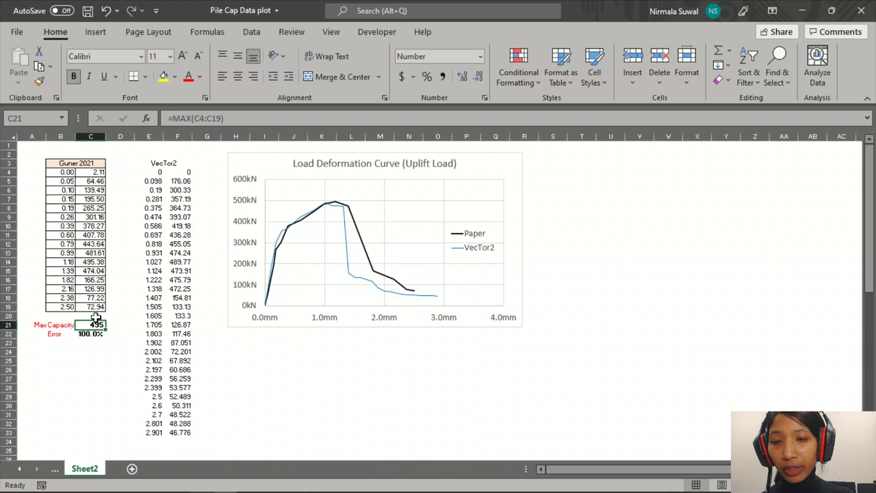
{"action": "scroll", "coordinate": [179, 374], "scroll_direction": "down", "scroll_amount": 2}
{"action": "left_click", "coordinate": [183, 415]}
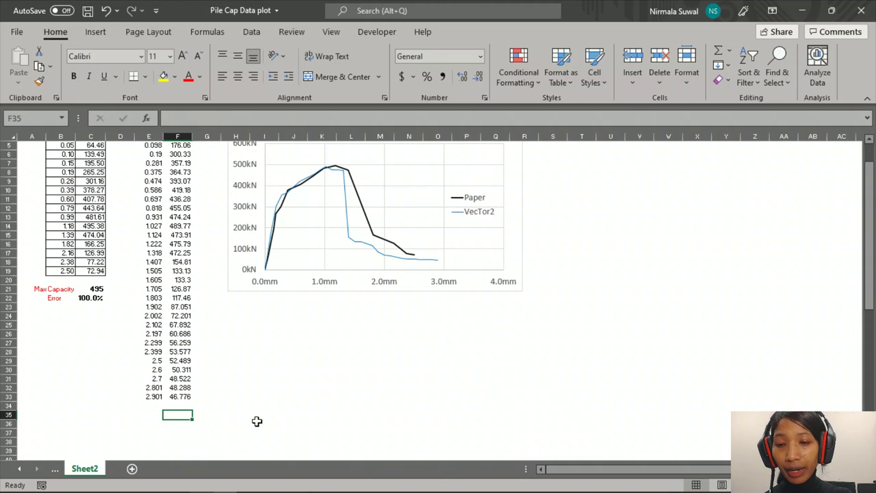
{"action": "type", "text": "=max("}
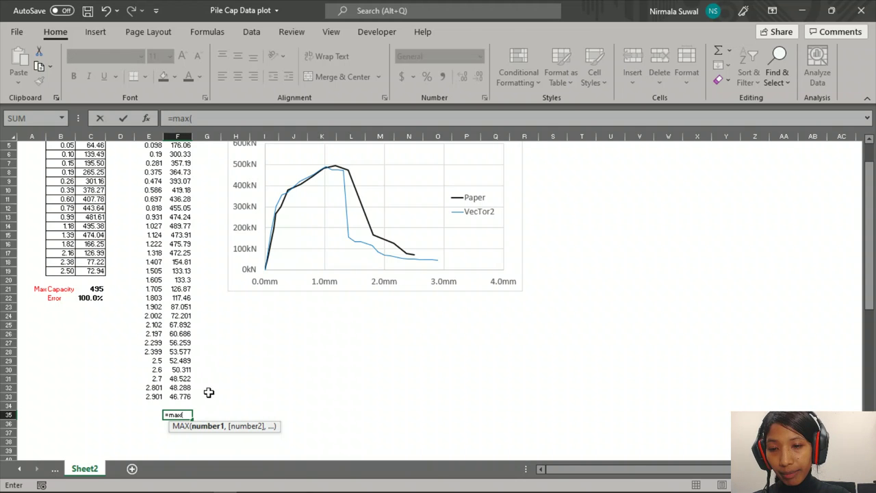
{"action": "left_click", "coordinate": [174, 396]}
{"action": "left_click_drag", "start_coordinate": [175, 396], "coordinate": [179, 141]}
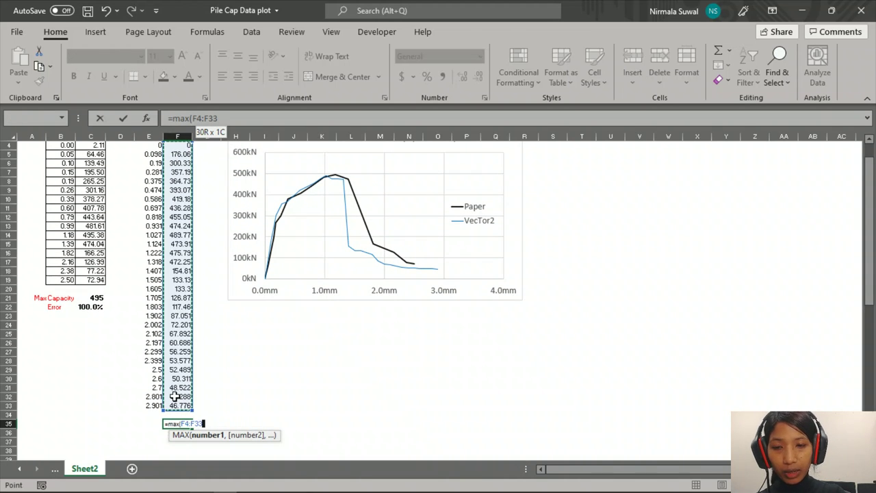
{"action": "key", "text": "Return"}
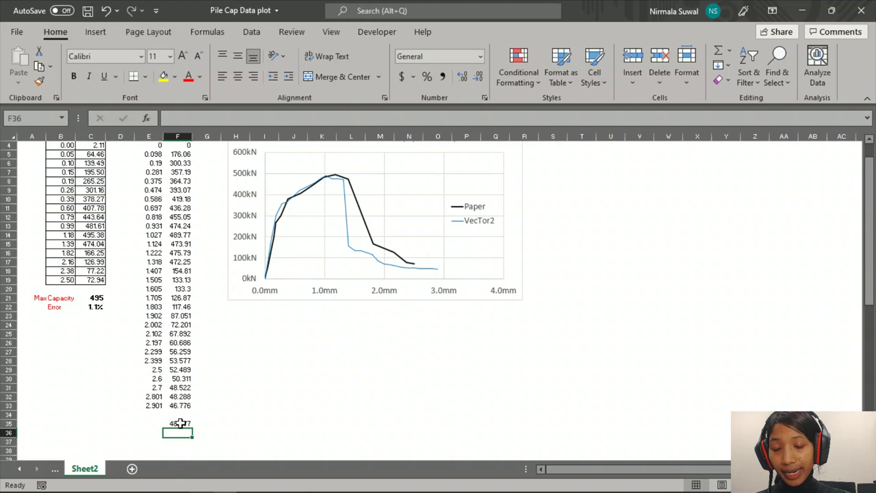
Show the maximum load in F35 without decimals and enter the unit kN in G35
{"action": "left_click", "coordinate": [182, 422]}
{"action": "left_click", "coordinate": [477, 76]}
{"action": "left_click", "coordinate": [476, 76]}
{"action": "left_click", "coordinate": [295, 361]}
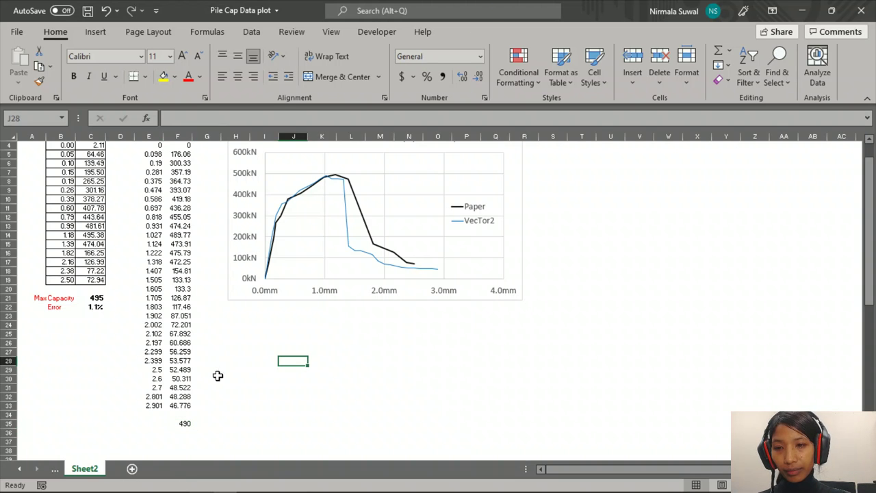
{"action": "left_click", "coordinate": [206, 423]}
{"action": "type", "text": "kN"}
{"action": "key", "text": "Return"}
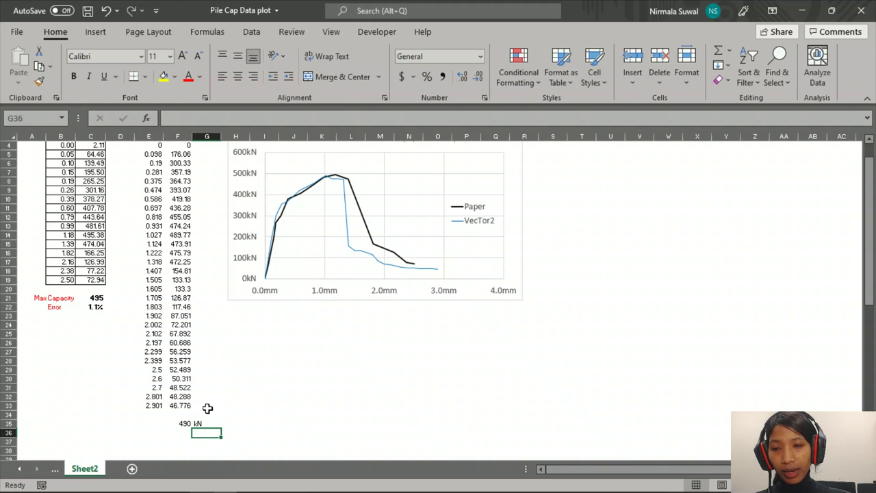
Check the formula behind the Error percentage in cell C22
{"action": "left_click", "coordinate": [94, 306]}
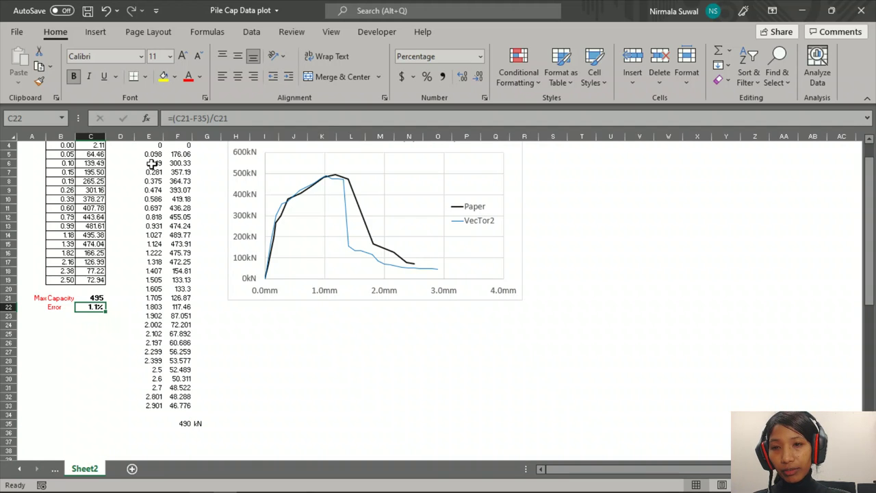
{"action": "left_click", "coordinate": [247, 119]}
{"action": "left_click", "coordinate": [206, 333]}
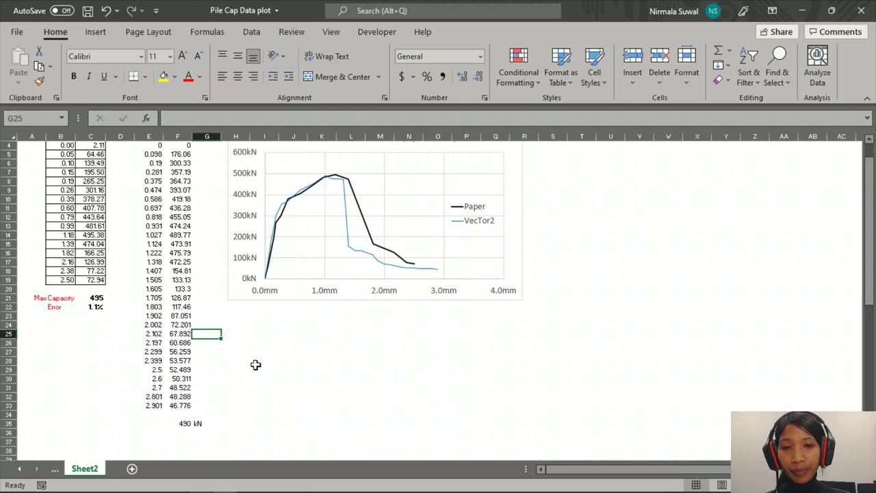
Increase the outline weight of the VecTor2 curve in the chart
{"action": "scroll", "coordinate": [369, 287], "scroll_direction": "up", "scroll_amount": 1}
{"action": "left_click", "coordinate": [347, 269]}
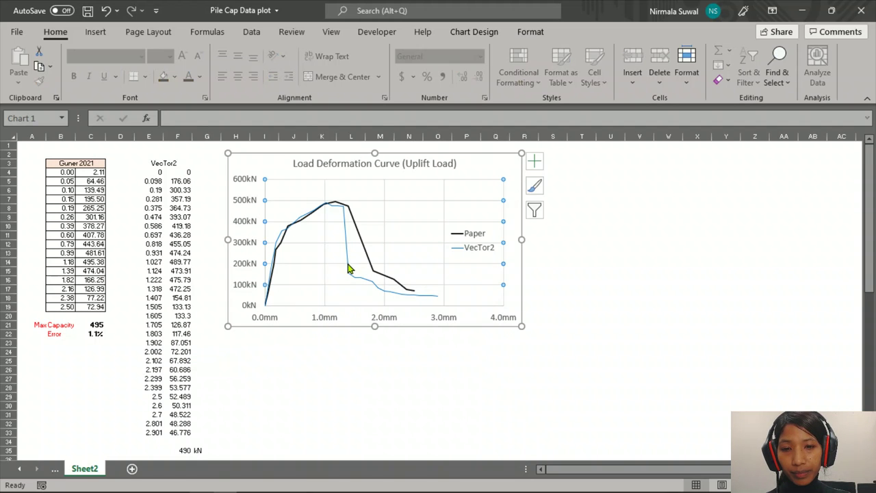
{"action": "left_click", "coordinate": [348, 268]}
{"action": "right_click", "coordinate": [346, 265]}
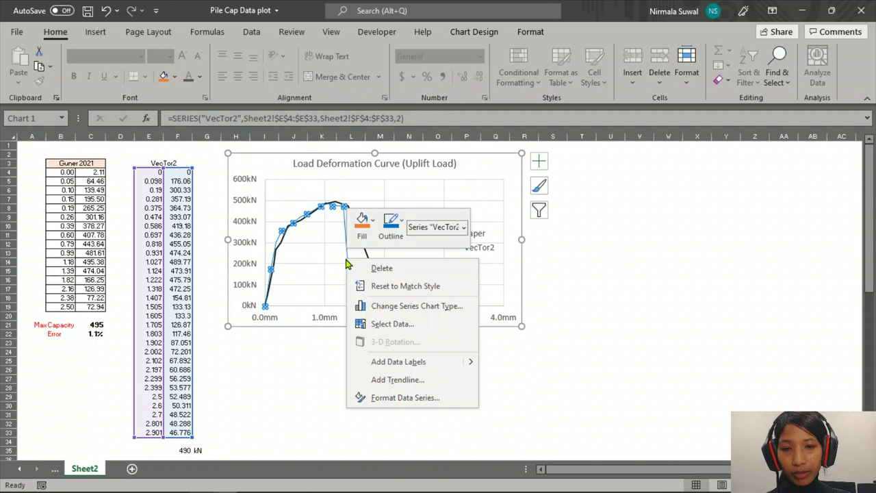
{"action": "left_click", "coordinate": [398, 230]}
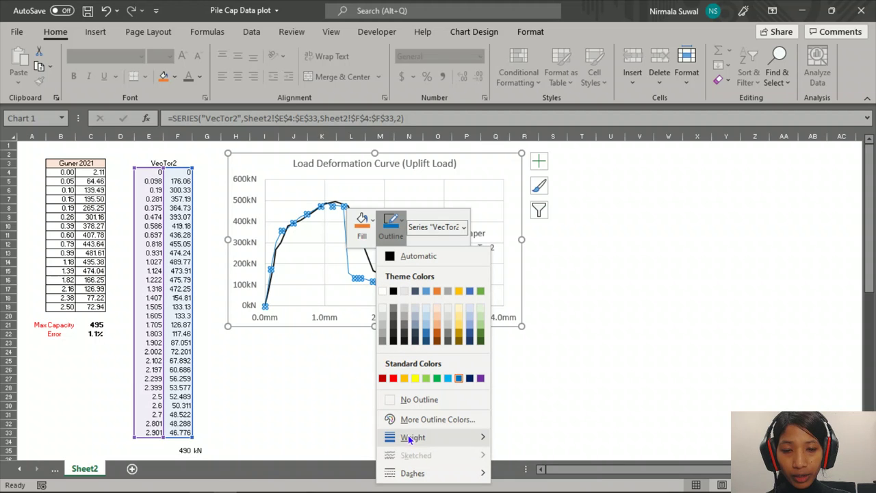
{"action": "mouse_move", "coordinate": [410, 437]}
{"action": "left_click", "coordinate": [563, 407]}
{"action": "left_click", "coordinate": [674, 344]}
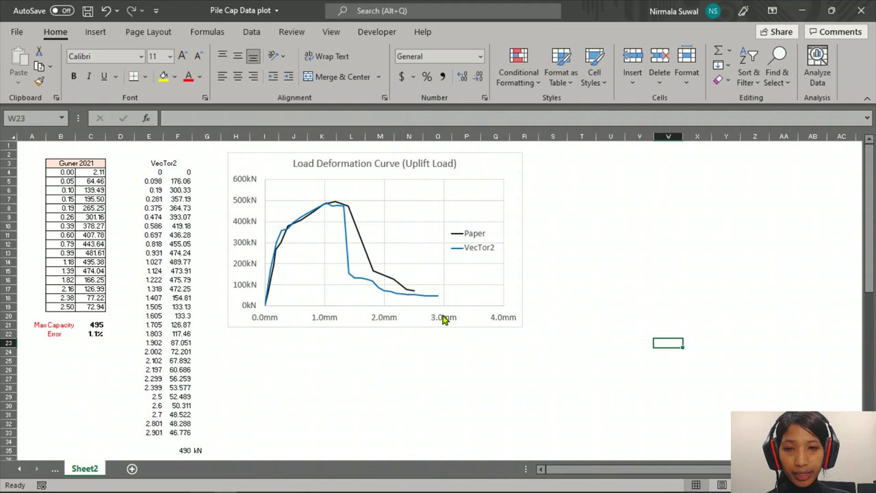
Move the load deformation chart about three rows down so that it starts at row 5
{"action": "left_click_drag", "start_coordinate": [499, 165], "coordinate": [503, 194]}
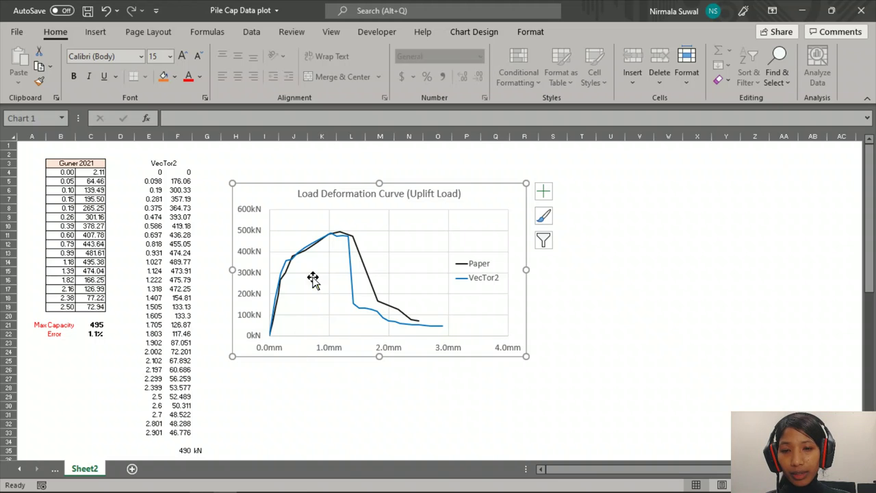
{"action": "scroll", "coordinate": [352, 313], "scroll_direction": "down", "scroll_amount": 3}
{"action": "scroll", "coordinate": [315, 283], "scroll_direction": "up", "scroll_amount": 2}
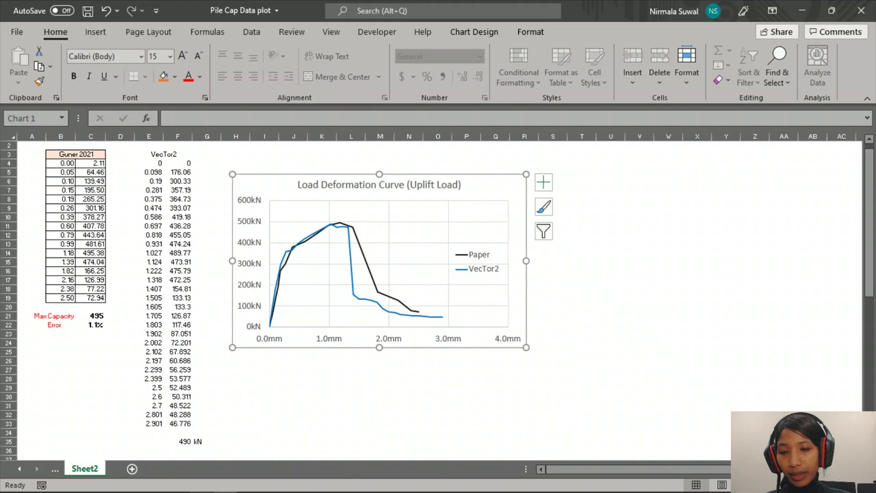
Switch to Augustus and close the View Data window over the displacements plot
{"action": "mouse_move", "coordinate": [181, 490]}
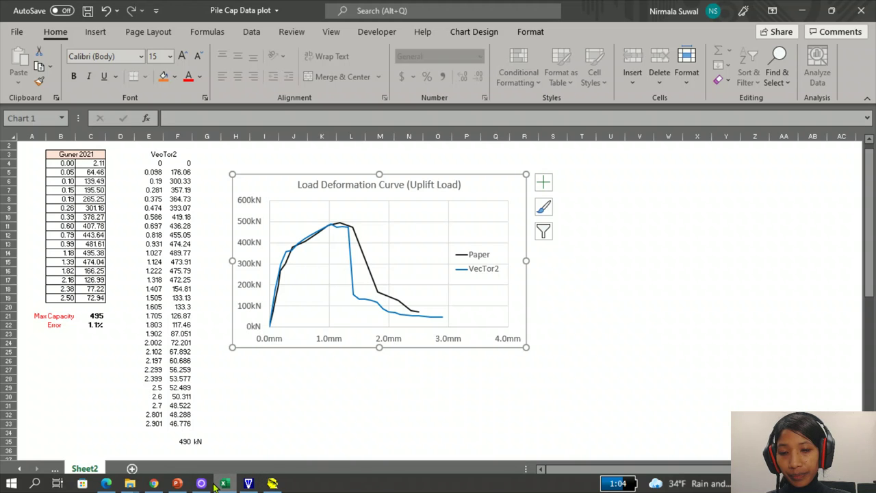
{"action": "left_click", "coordinate": [271, 483]}
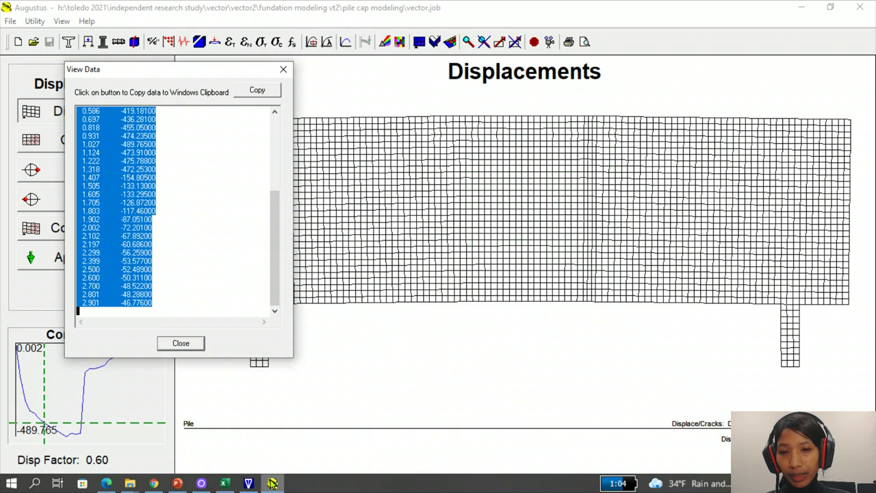
{"action": "left_click", "coordinate": [283, 69]}
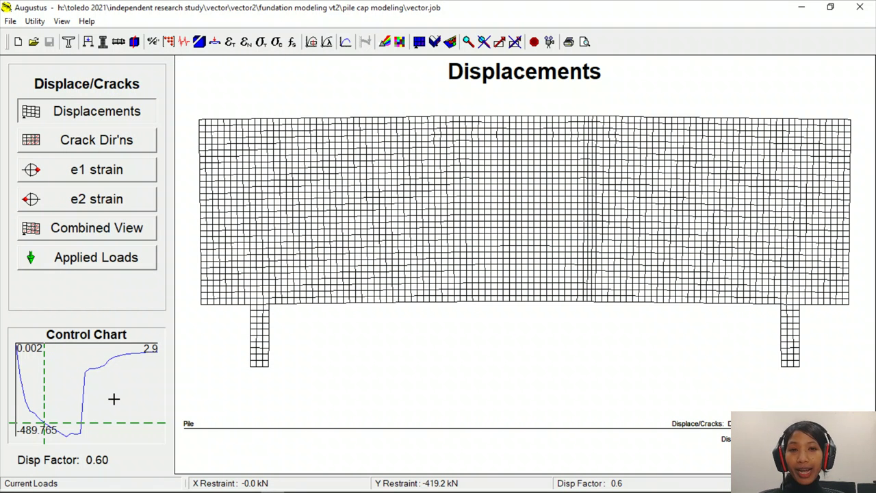